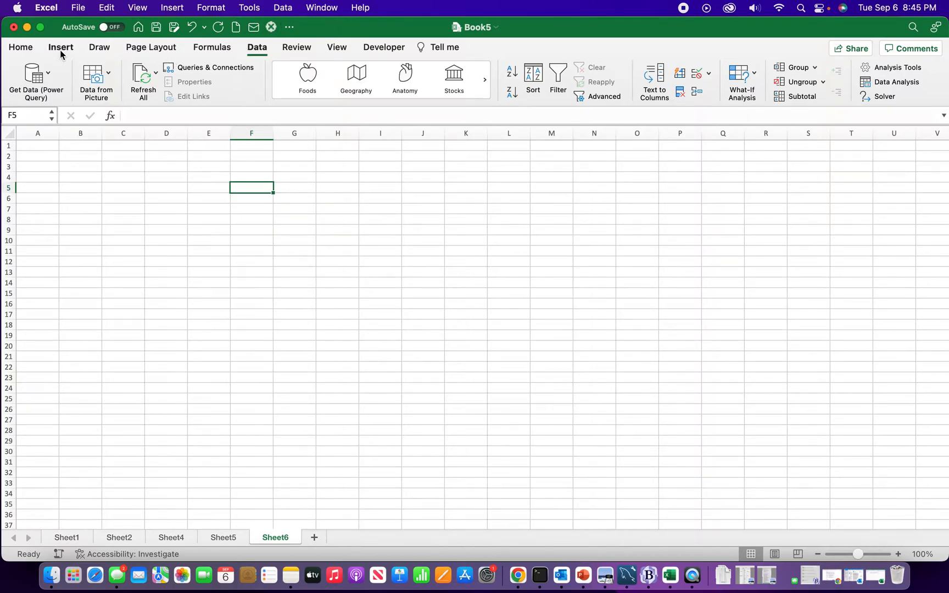
Open the Ribbon & Toolbar preferences for customizing the ribbon.
{"action": "left_click", "coordinate": [44, 11]}
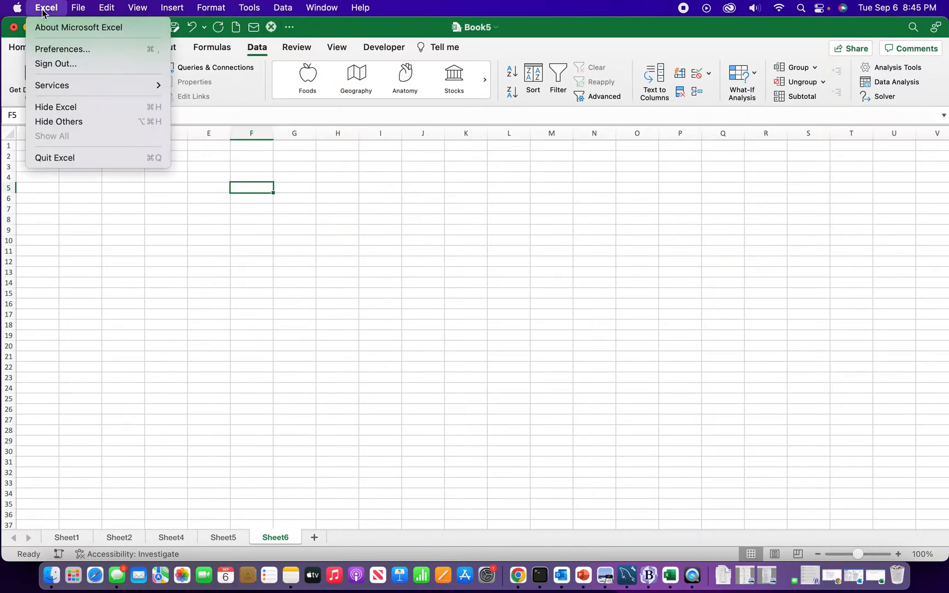
{"action": "left_click", "coordinate": [97, 55]}
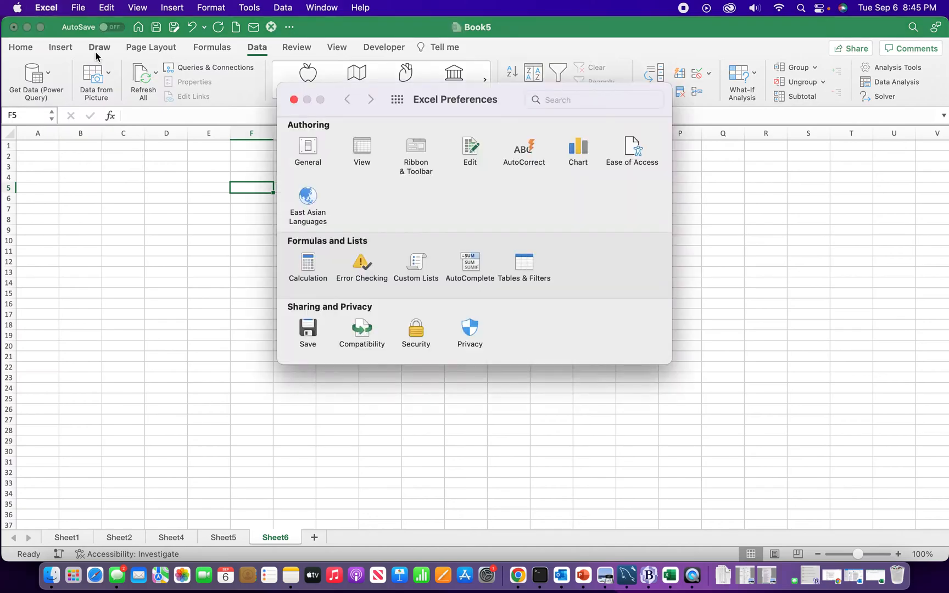
{"action": "left_click", "coordinate": [417, 170]}
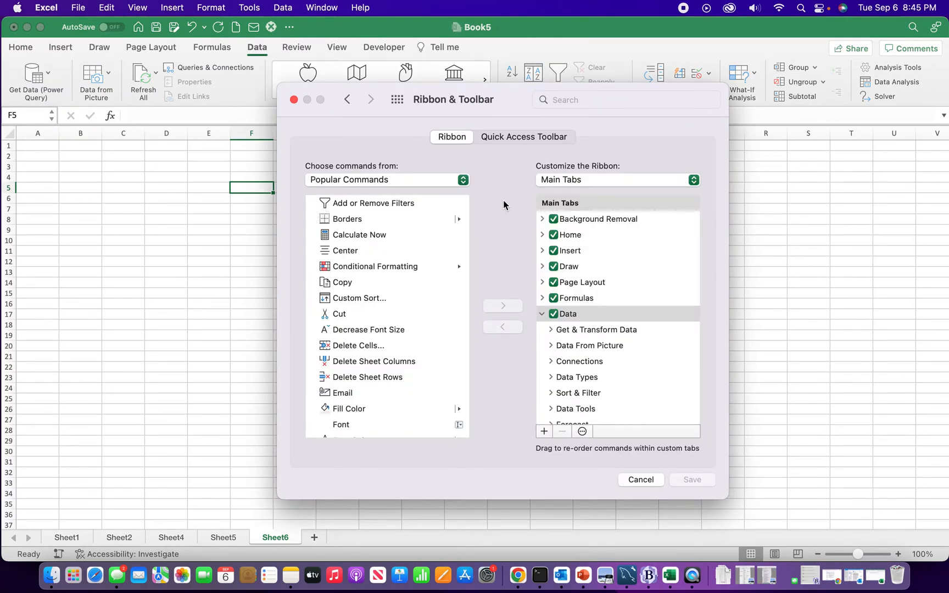
Switch the ribbon customization list to All Tabs and back to Main Tabs.
{"action": "left_click", "coordinate": [605, 180]}
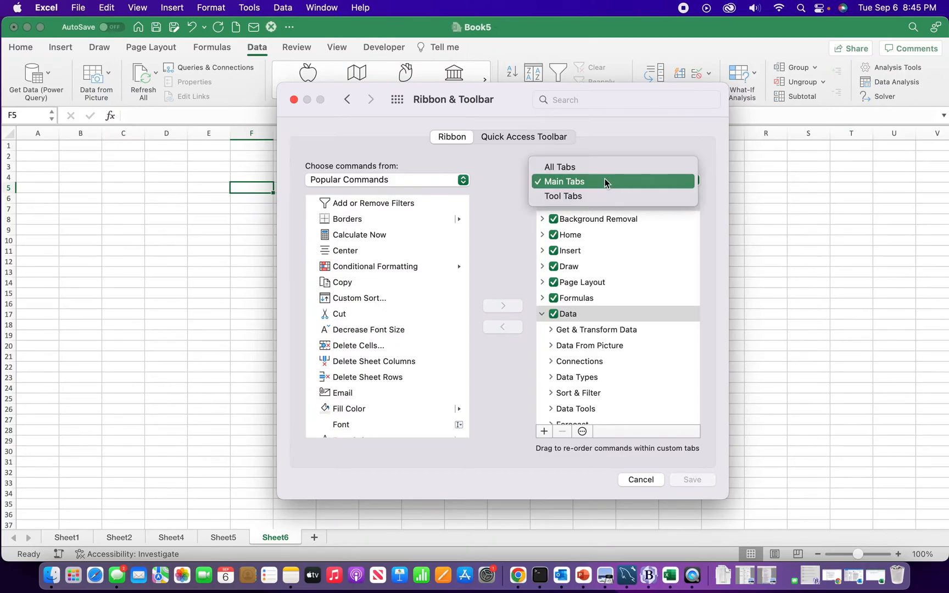
{"action": "left_click", "coordinate": [560, 166]}
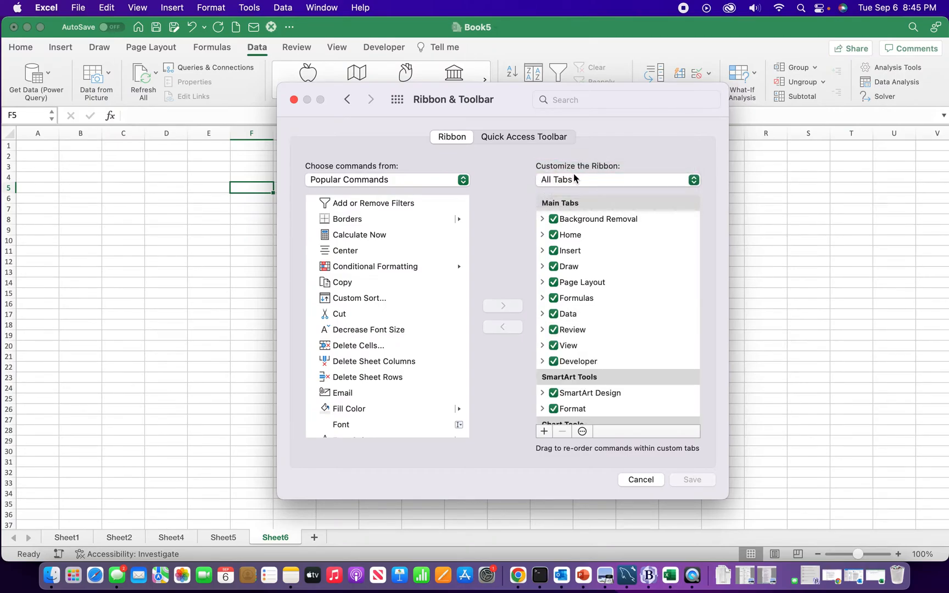
{"action": "left_click", "coordinate": [576, 178]}
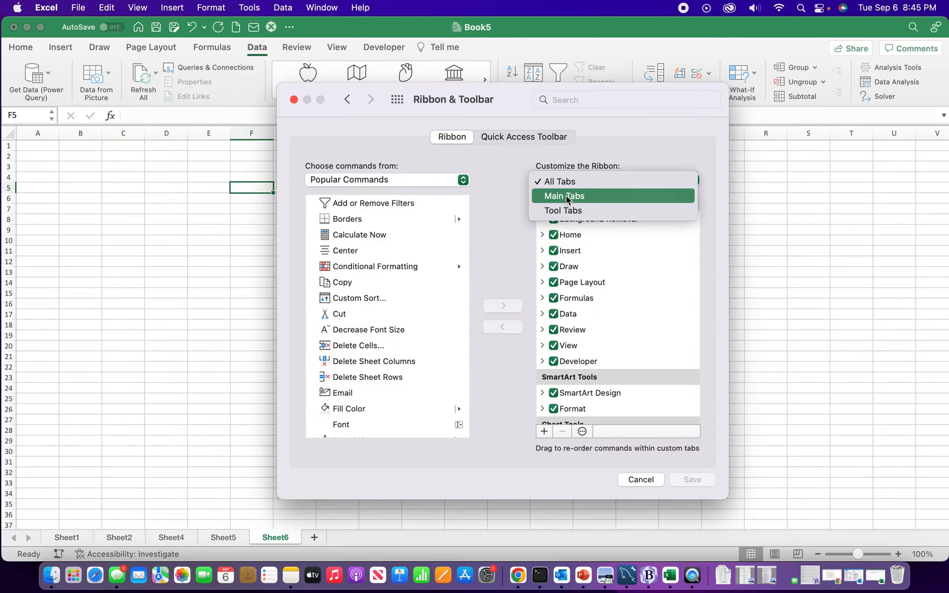
{"action": "left_click", "coordinate": [566, 196]}
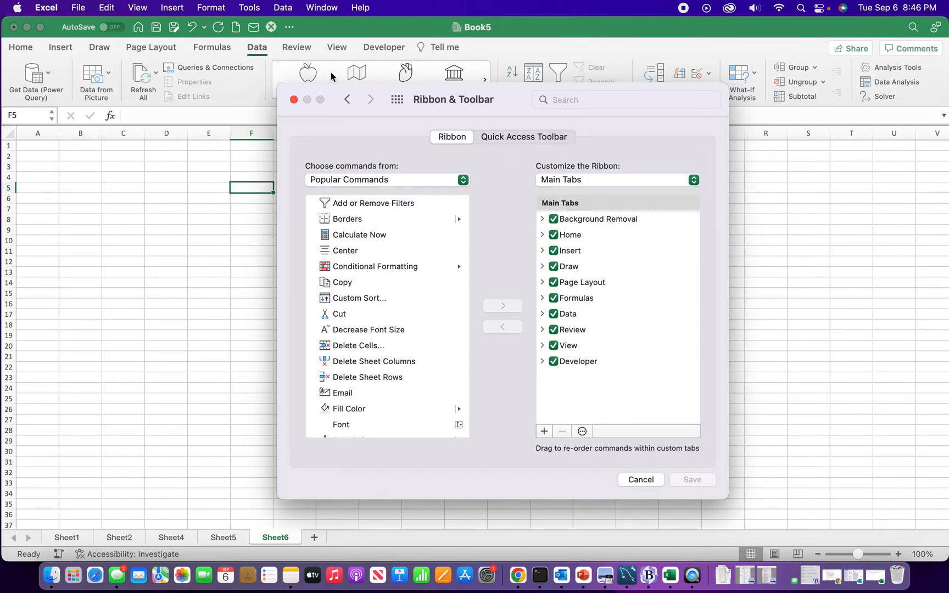
Hide the Draw, Data and Developer tabs from the ribbon, save the change and close the preferences.
{"action": "left_click", "coordinate": [553, 266]}
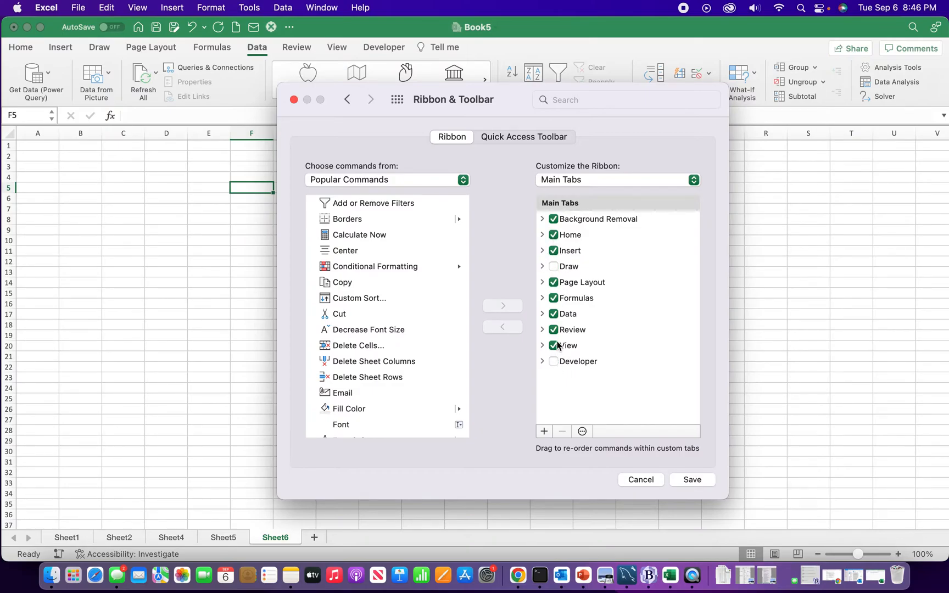
{"action": "left_click", "coordinate": [553, 314]}
{"action": "left_click", "coordinate": [691, 480]}
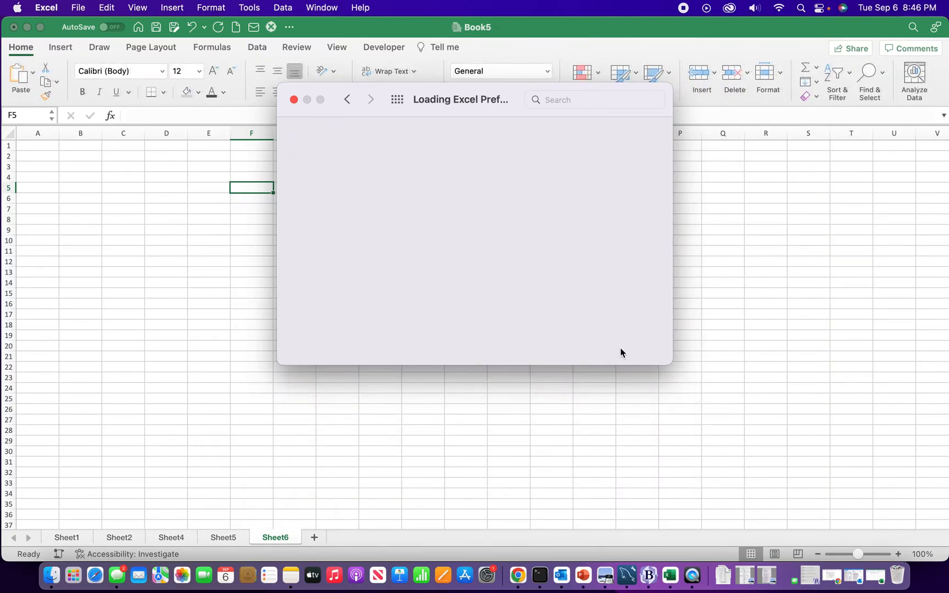
{"action": "left_click", "coordinate": [294, 100]}
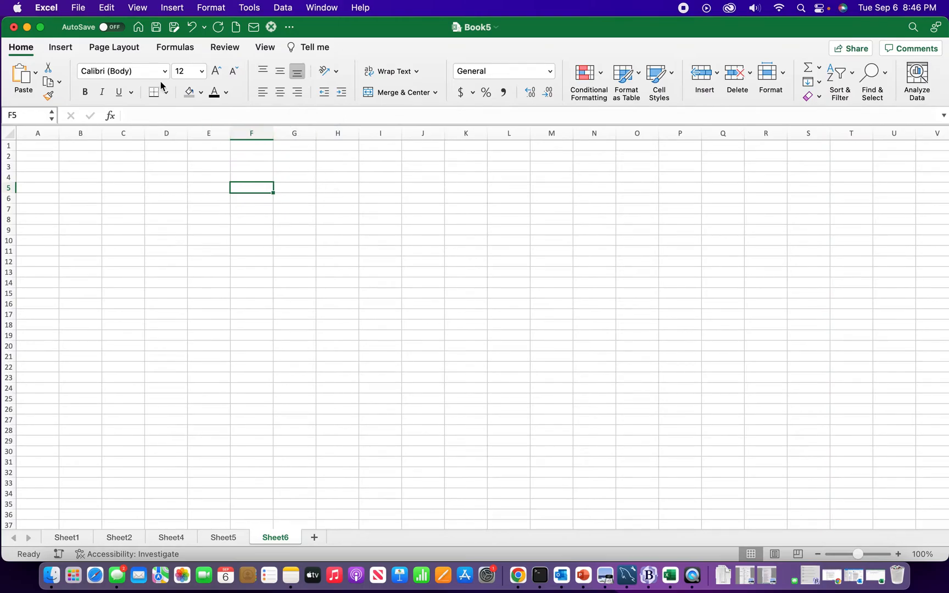
Reopen the Ribbon & Toolbar preferences and add a new custom tab after Home.
{"action": "left_click", "coordinate": [53, 9]}
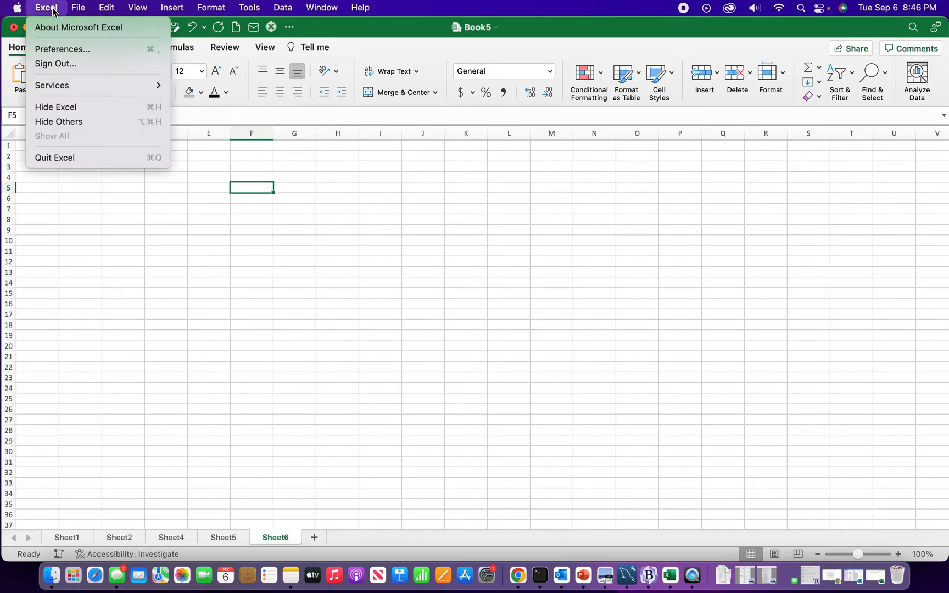
{"action": "left_click", "coordinate": [67, 49]}
{"action": "left_click", "coordinate": [409, 154]}
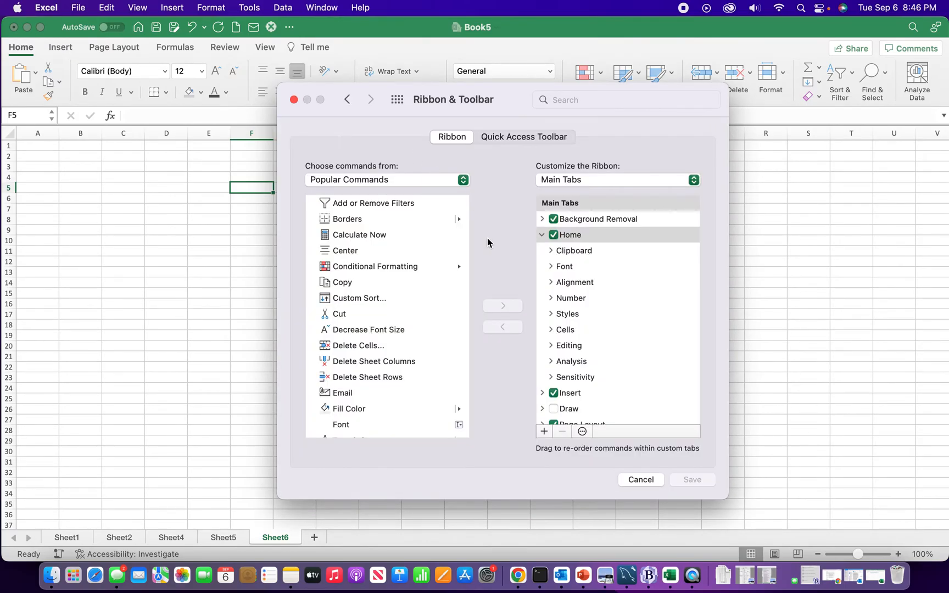
{"action": "left_click", "coordinate": [541, 235]}
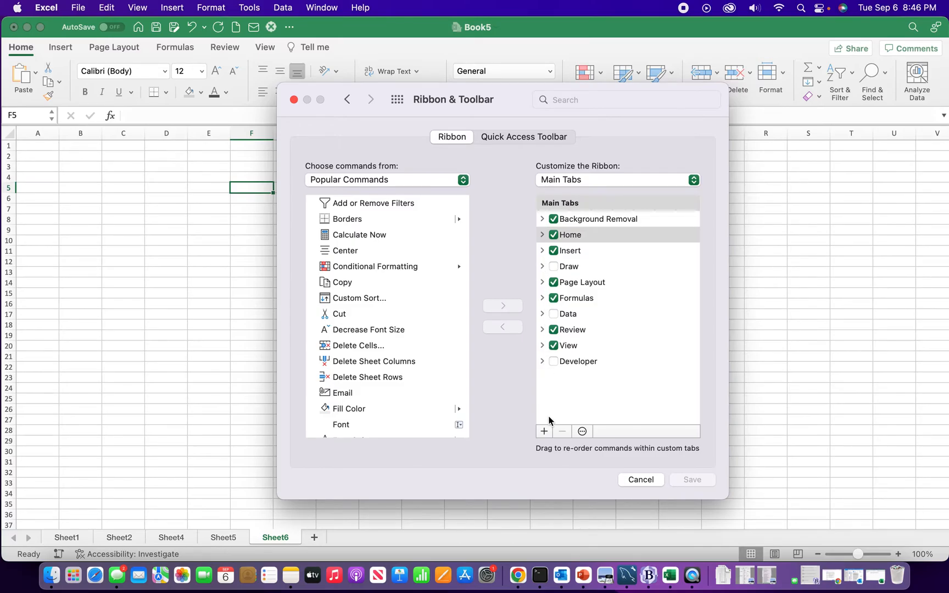
{"action": "left_click", "coordinate": [542, 361]}
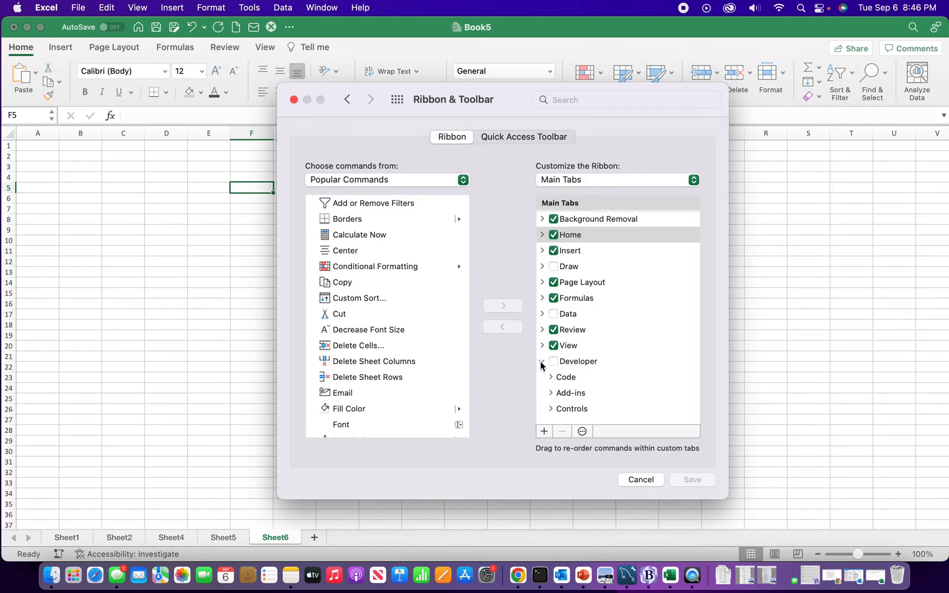
{"action": "left_click", "coordinate": [541, 362]}
{"action": "left_click", "coordinate": [544, 431]}
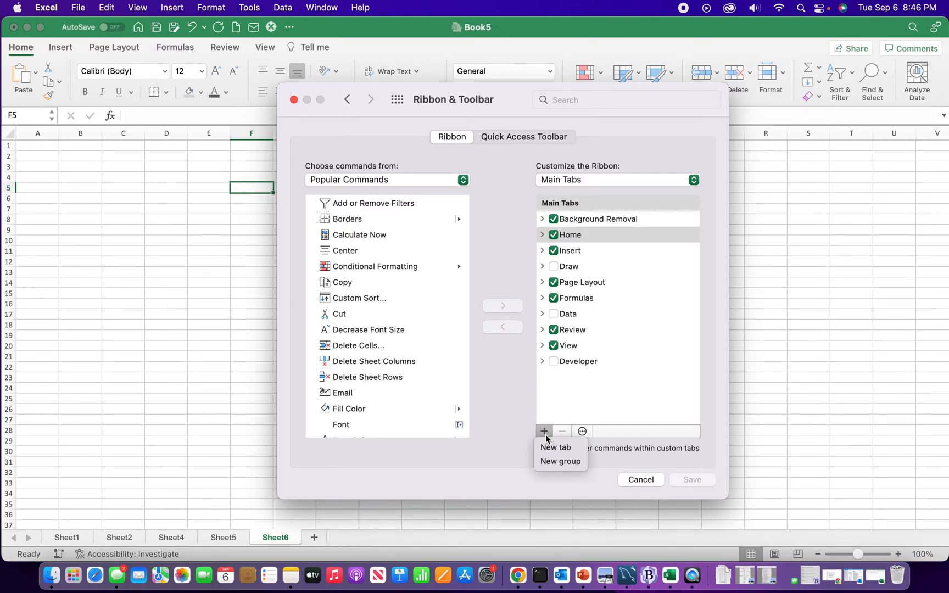
{"action": "left_click", "coordinate": [550, 450]}
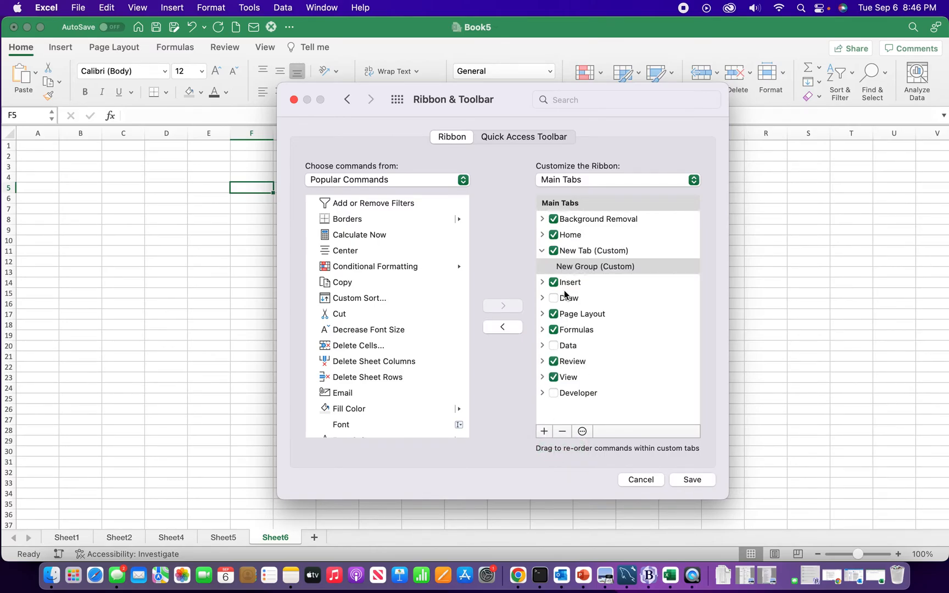
Rename the new custom tab as My New Tab.
{"action": "left_click", "coordinate": [570, 256]}
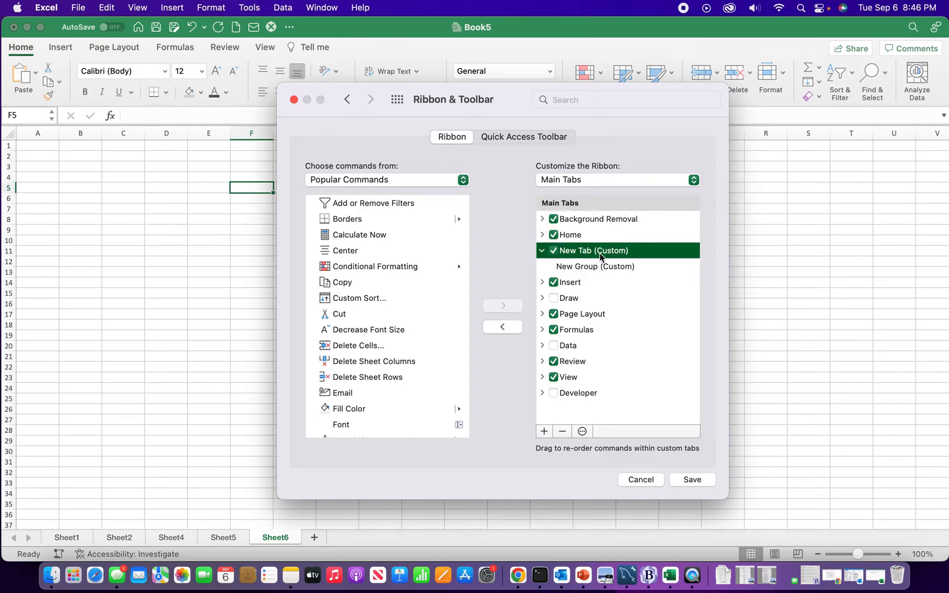
{"action": "left_click", "coordinate": [582, 431]}
{"action": "left_click", "coordinate": [611, 453]}
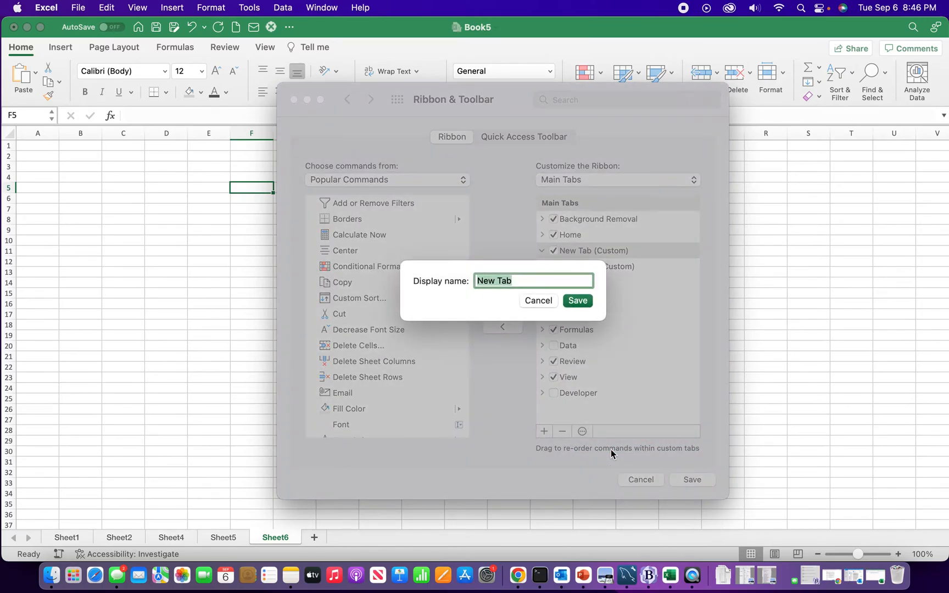
{"action": "type", "text": "My New Tab"}
{"action": "left_click", "coordinate": [575, 301]}
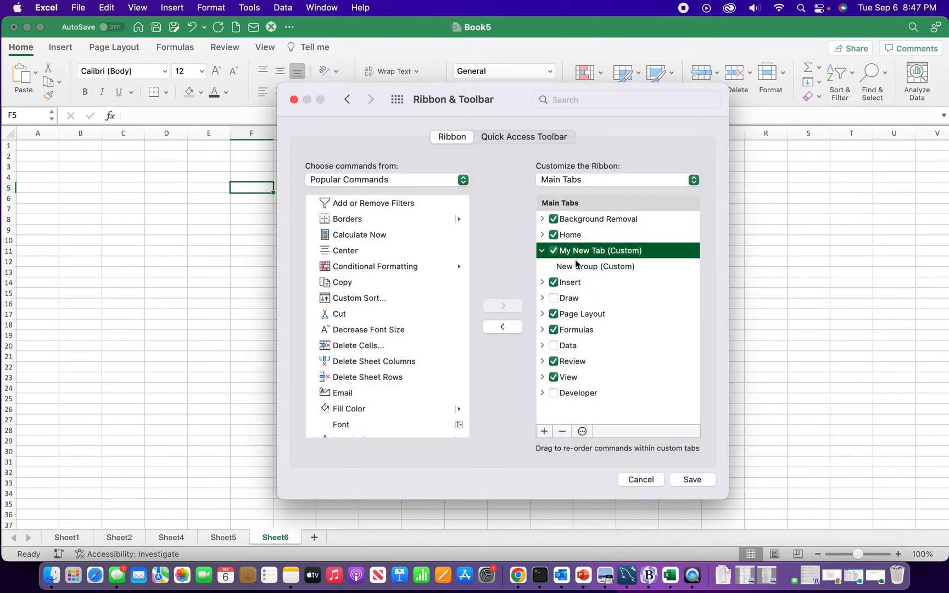
Rename the new group inside My New Tab as Group1 and give it the smiley face symbol.
{"action": "left_click", "coordinate": [583, 268]}
{"action": "left_click", "coordinate": [583, 251]}
{"action": "left_click", "coordinate": [586, 269]}
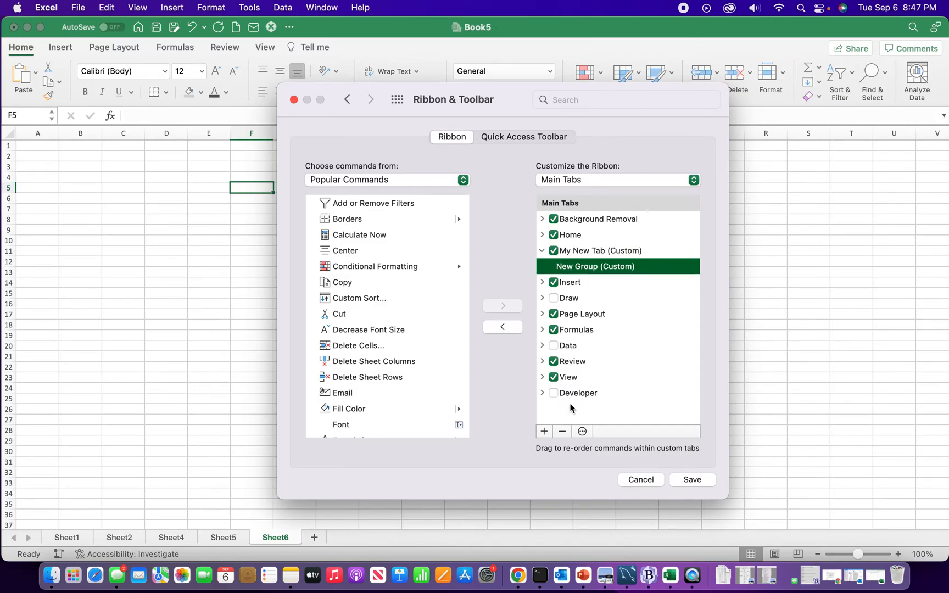
{"action": "left_click", "coordinate": [582, 432]}
{"action": "left_click", "coordinate": [587, 446]}
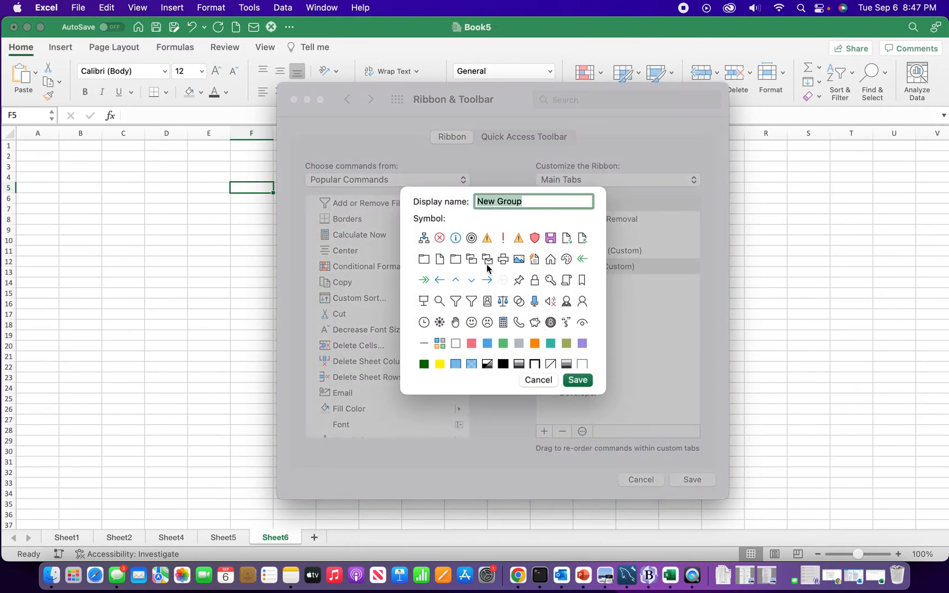
{"action": "key", "text": "BackSpace"}
{"action": "type", "text": "Group"}
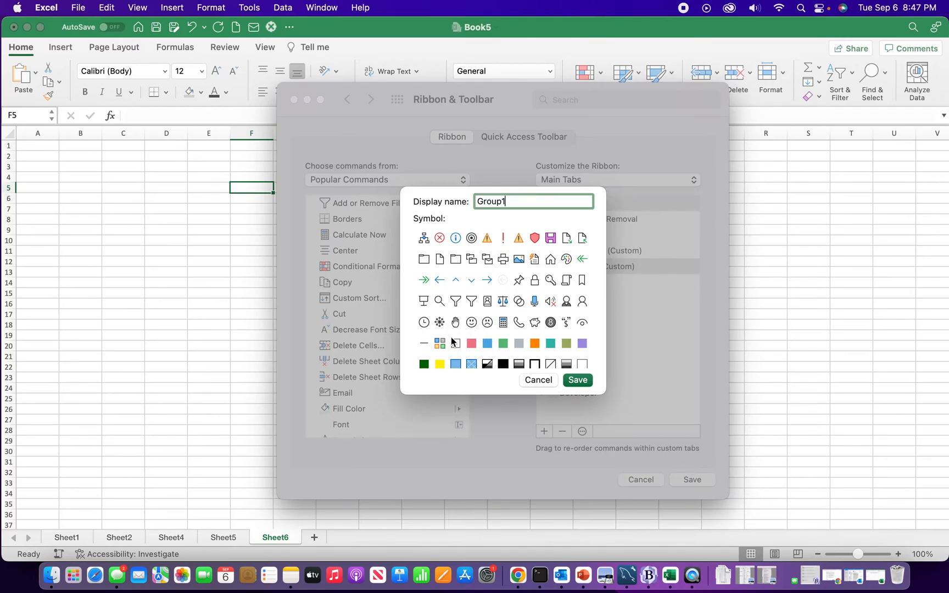
{"action": "left_click", "coordinate": [472, 326]}
{"action": "left_click", "coordinate": [576, 379]}
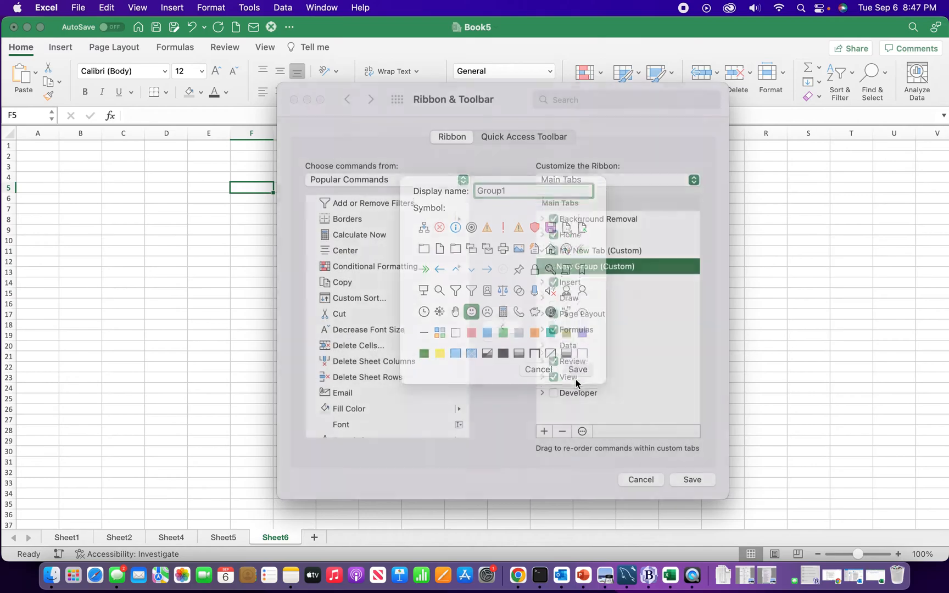
Add the popular commands Cut, Copy, Borders and Email to Group1 of My New Tab.
{"action": "left_click", "coordinate": [580, 268]}
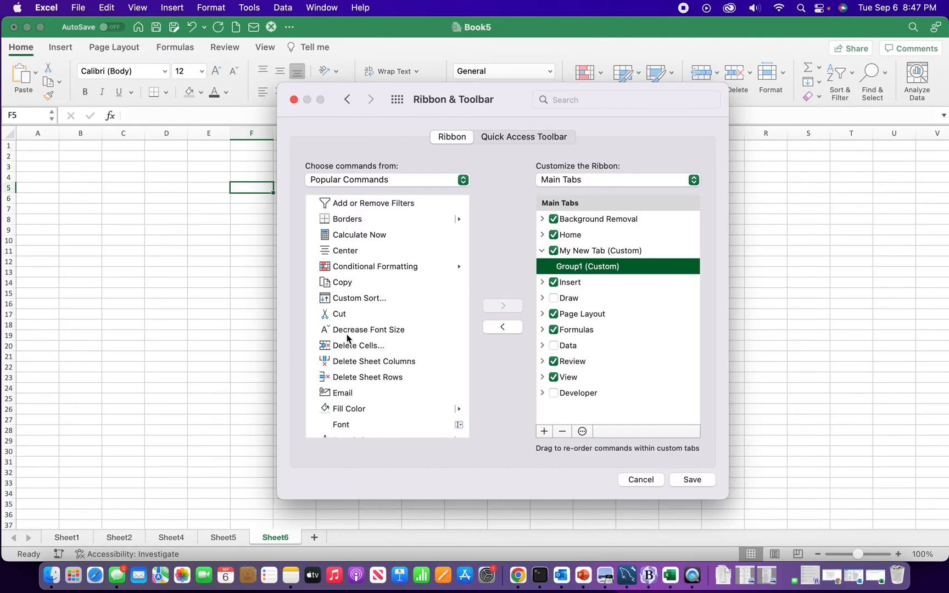
{"action": "left_click", "coordinate": [333, 315]}
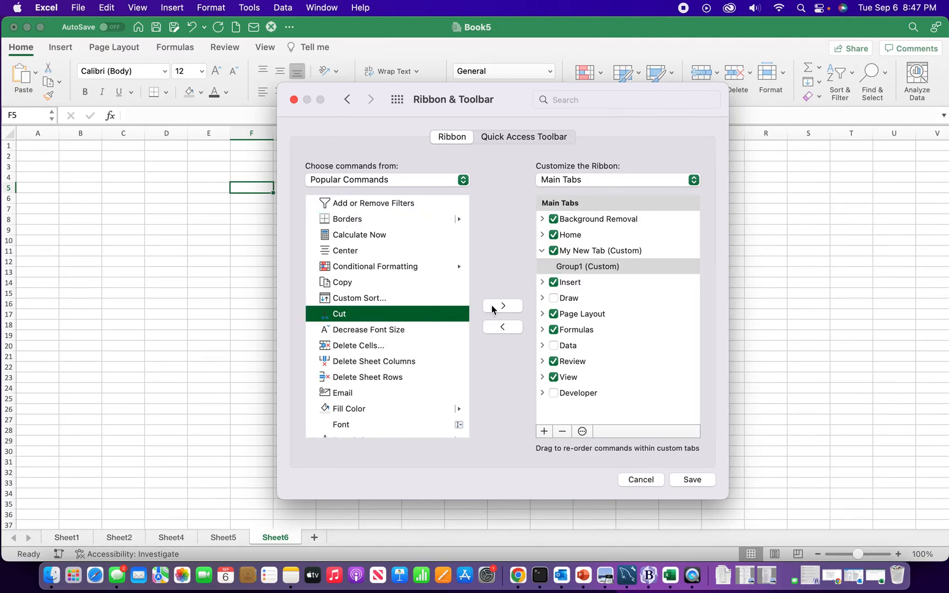
{"action": "left_click", "coordinate": [495, 306]}
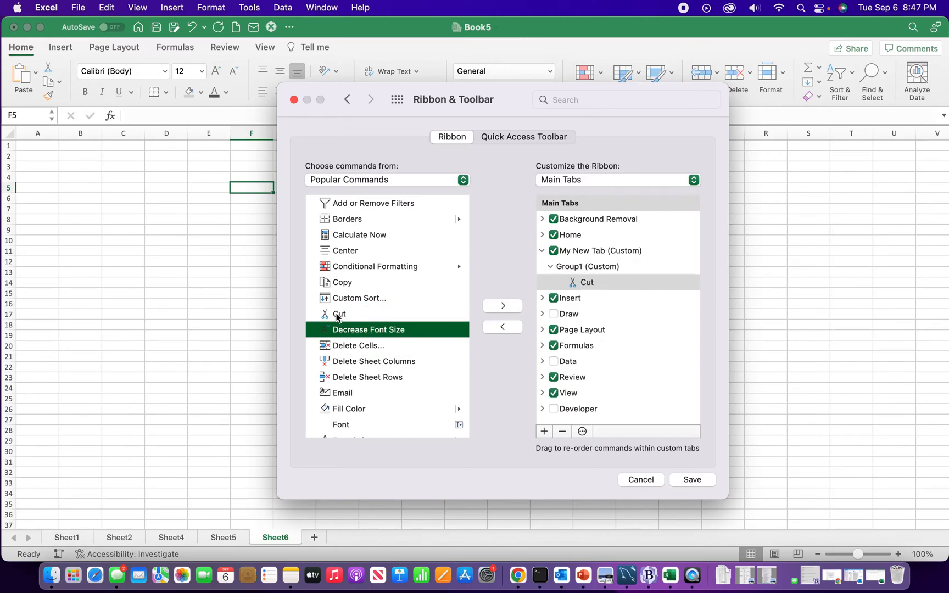
{"action": "left_click", "coordinate": [339, 283]}
{"action": "left_click", "coordinate": [501, 307]}
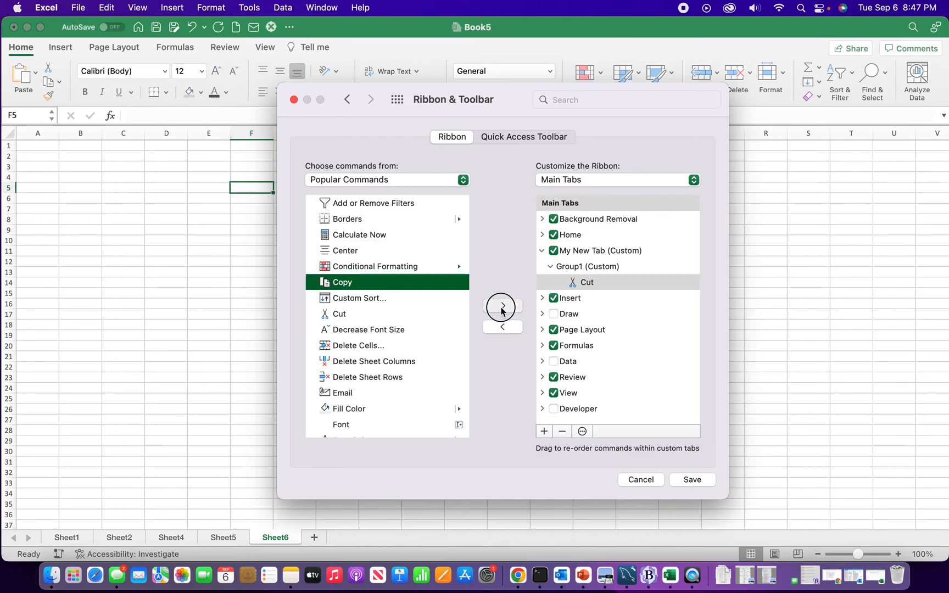
{"action": "left_click", "coordinate": [353, 223]}
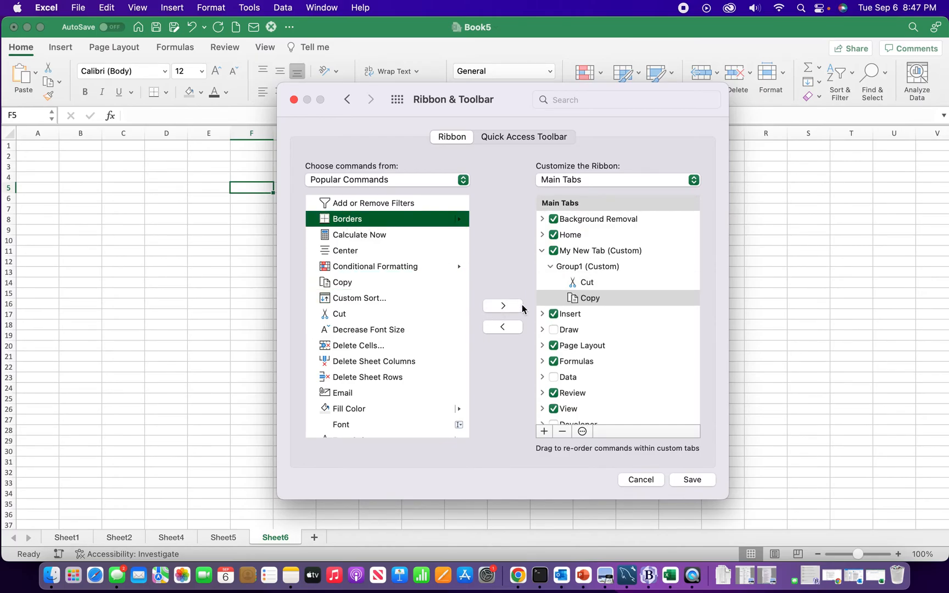
{"action": "left_click", "coordinate": [502, 306]}
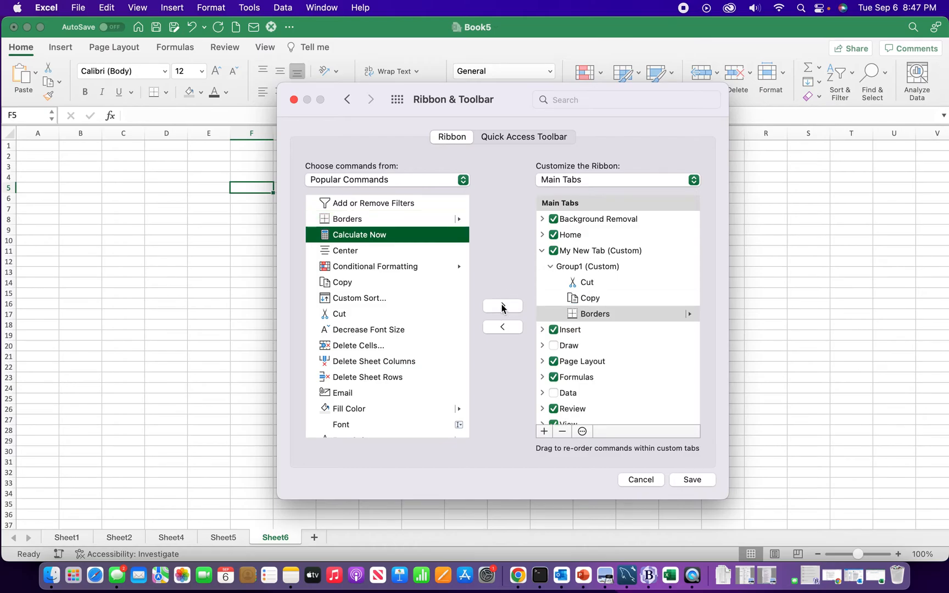
{"action": "left_click", "coordinate": [350, 394]}
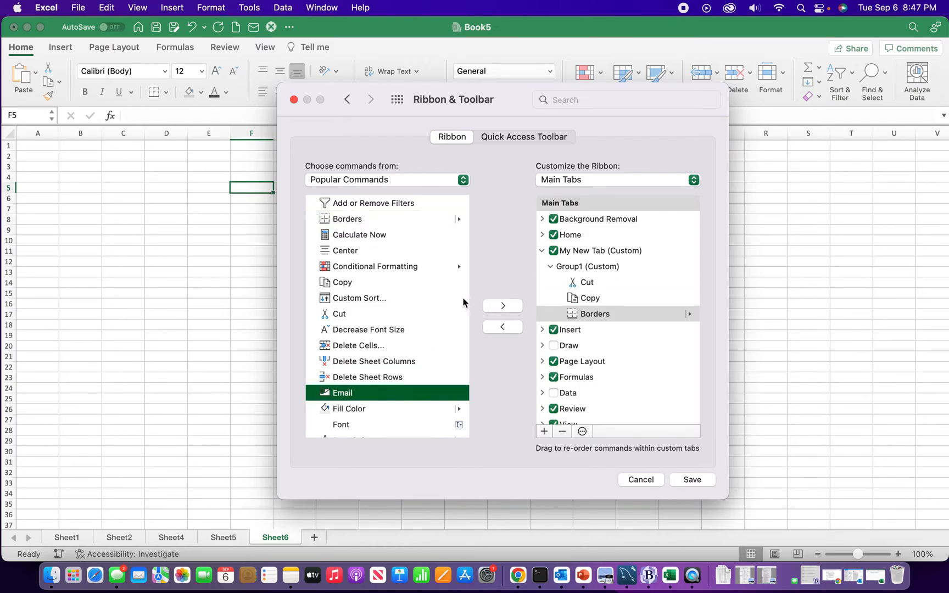
{"action": "left_click", "coordinate": [501, 307]}
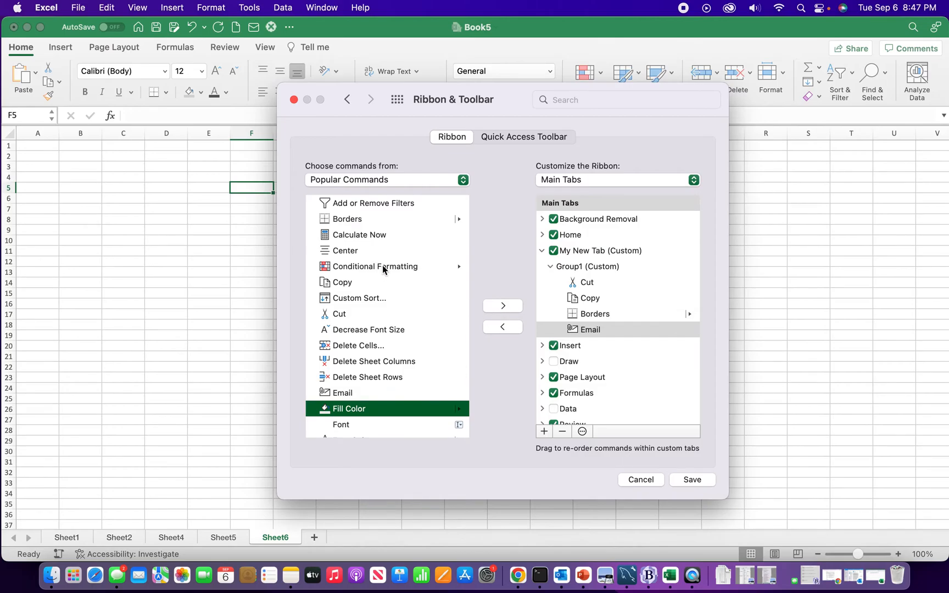
Add the Workbook_Open macro to Group1 of My New Tab.
{"action": "left_click", "coordinate": [462, 180]}
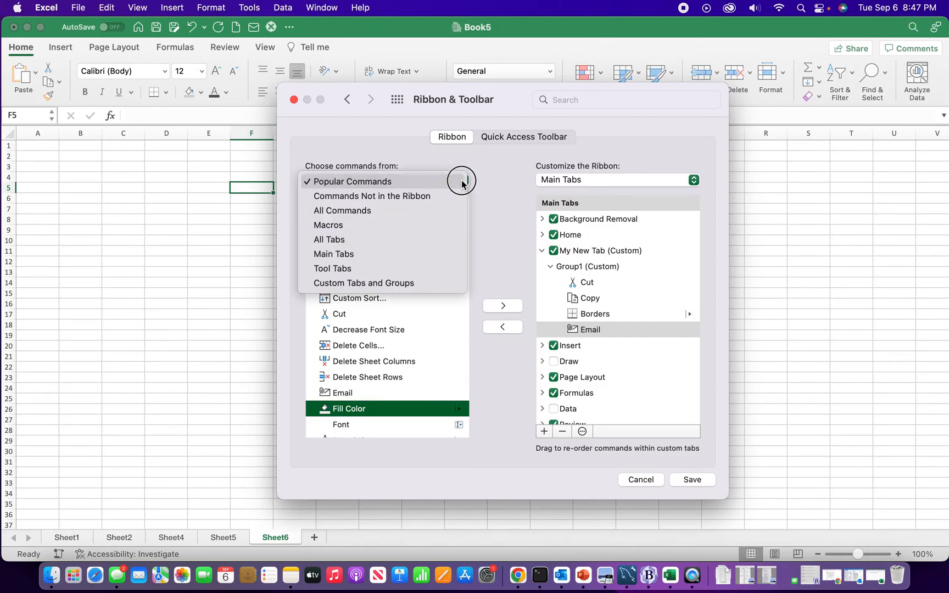
{"action": "left_click", "coordinate": [349, 225]}
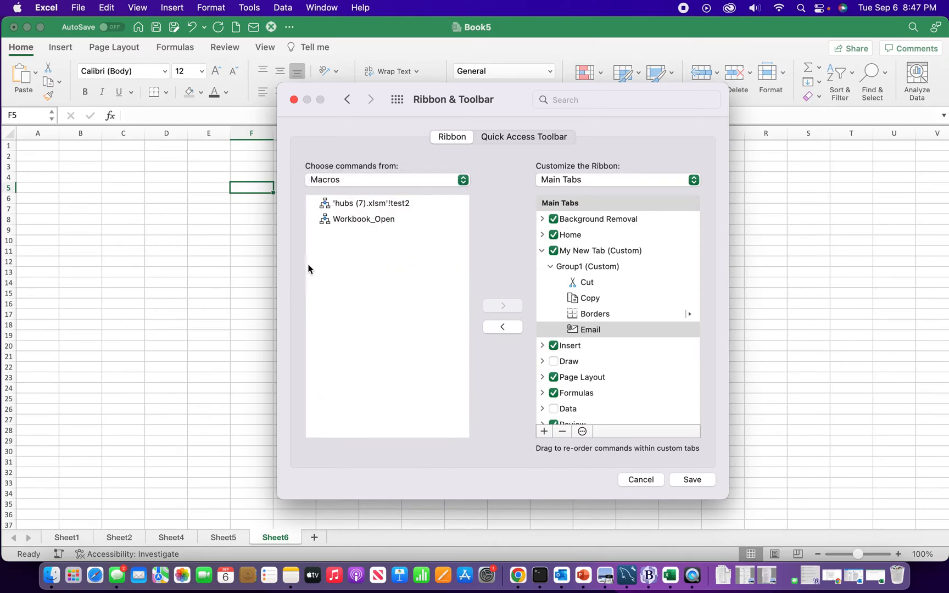
{"action": "left_click", "coordinate": [356, 219]}
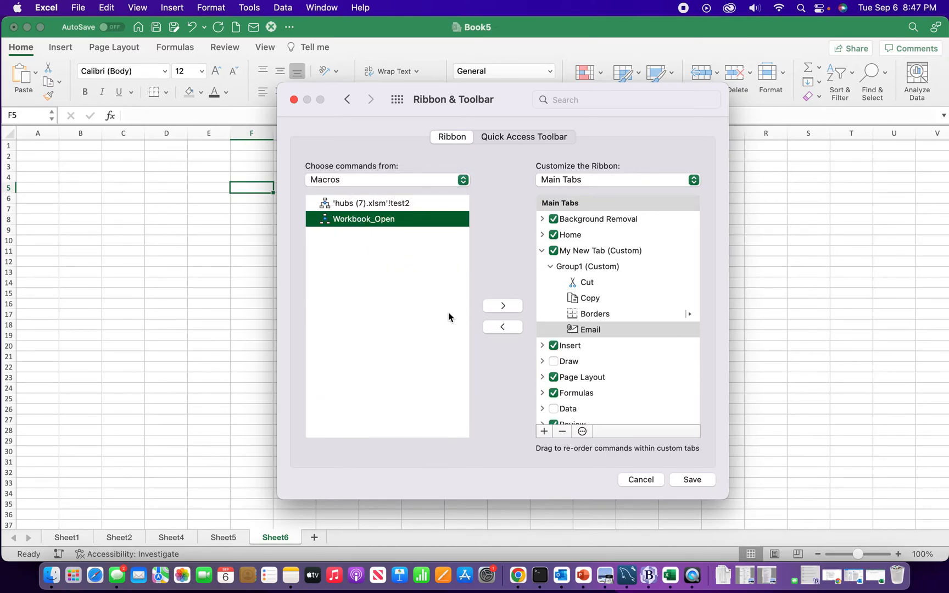
{"action": "left_click", "coordinate": [500, 307]}
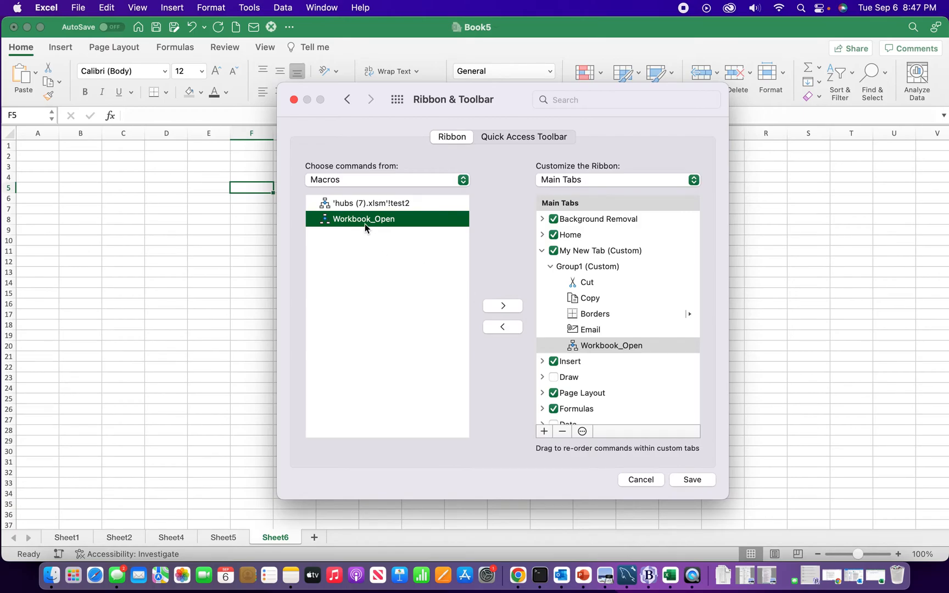
Add another new group to My New Tab below Group1.
{"action": "left_click", "coordinate": [349, 203]}
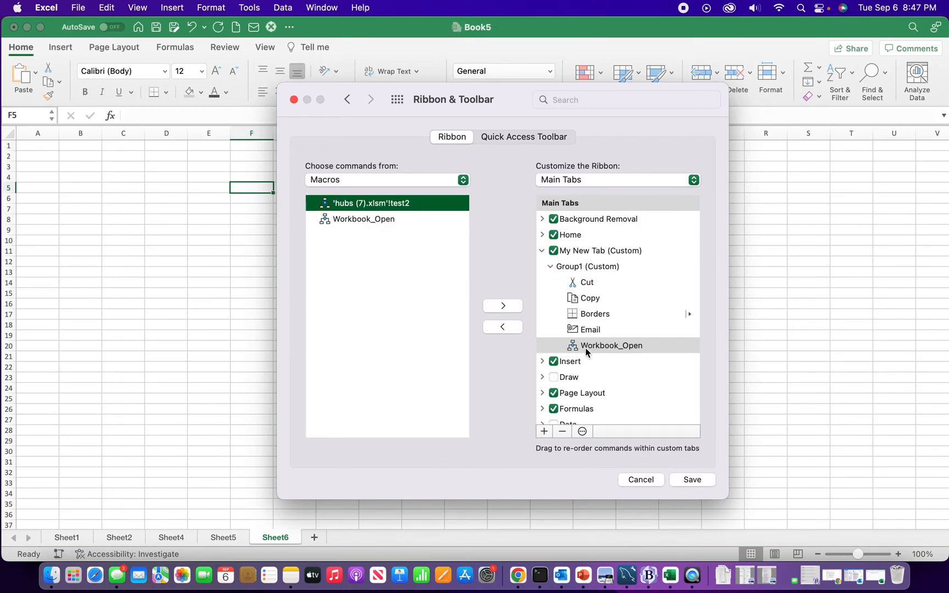
{"action": "left_click", "coordinate": [544, 431]}
{"action": "left_click", "coordinate": [559, 462]}
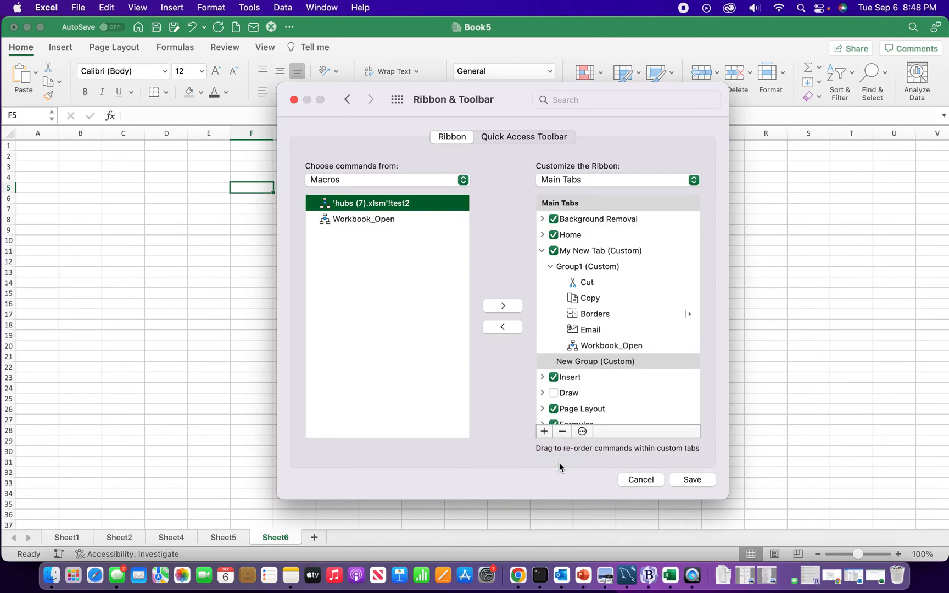
Rename the new group below Group1 in My New Tab as Group2.
{"action": "left_click", "coordinate": [593, 362]}
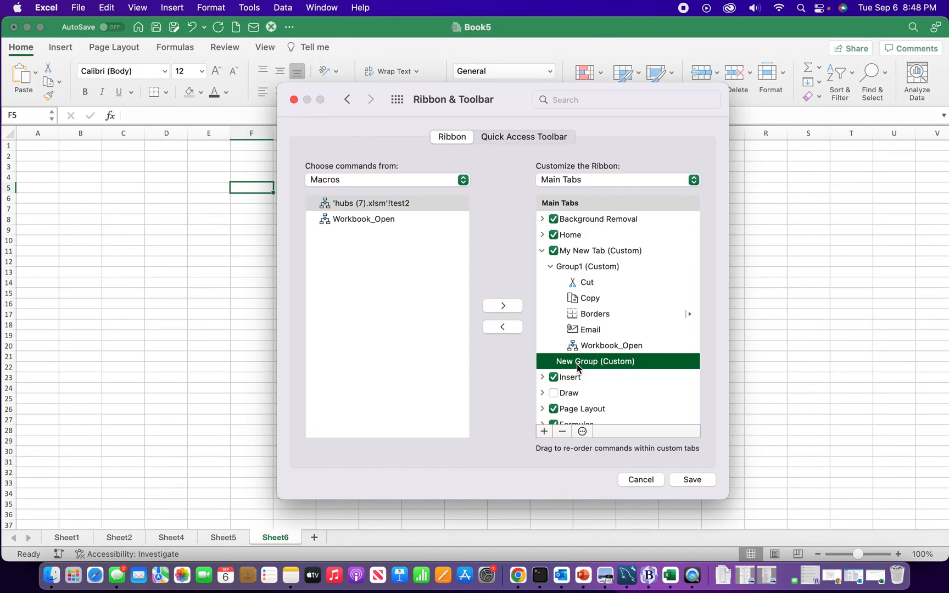
{"action": "left_click", "coordinate": [583, 432]}
{"action": "left_click", "coordinate": [591, 447]}
{"action": "left_click", "coordinate": [526, 196]}
{"action": "key", "text": "BackSpace"}
{"action": "key", "text": "BackSpace"}
{"action": "key", "text": "BackSpace"}
{"action": "key", "text": "BackSpace"}
{"action": "key", "text": "BackSpace"}
{"action": "key", "text": "BackSpace"}
{"action": "key", "text": "BackSpace"}
{"action": "key", "text": "BackSpace"}
{"action": "key", "text": "BackSpace"}
{"action": "type", "text": "Greap"}
{"action": "key", "text": "BackSpace"}
{"action": "type", "text": "\\"}
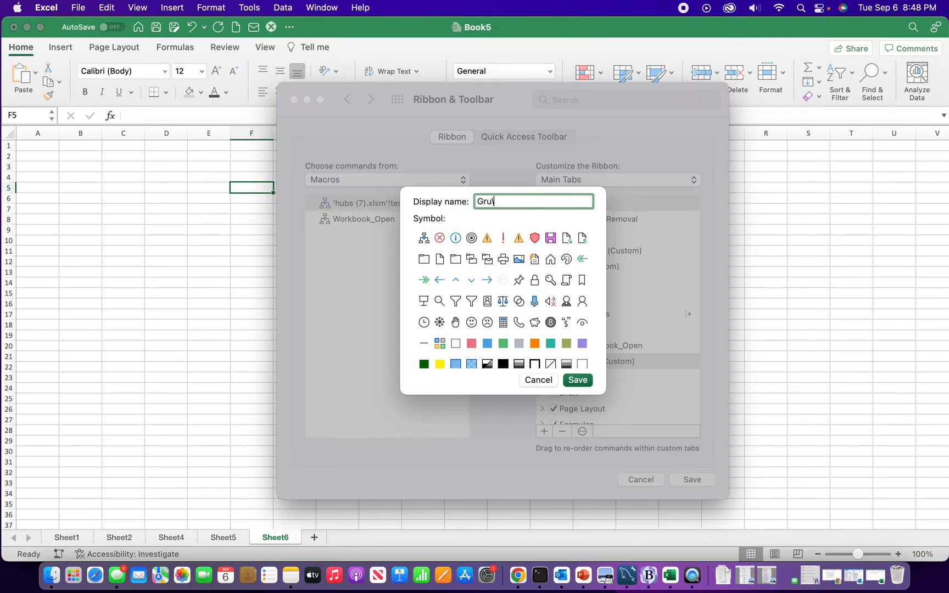
{"action": "type", "text": "oup"}
{"action": "key", "text": "BackSpace"}
{"action": "key", "text": "BackSpace"}
{"action": "key", "text": "BackSpace"}
{"action": "type", "text": "oup"}
{"action": "left_click", "coordinate": [576, 380]}
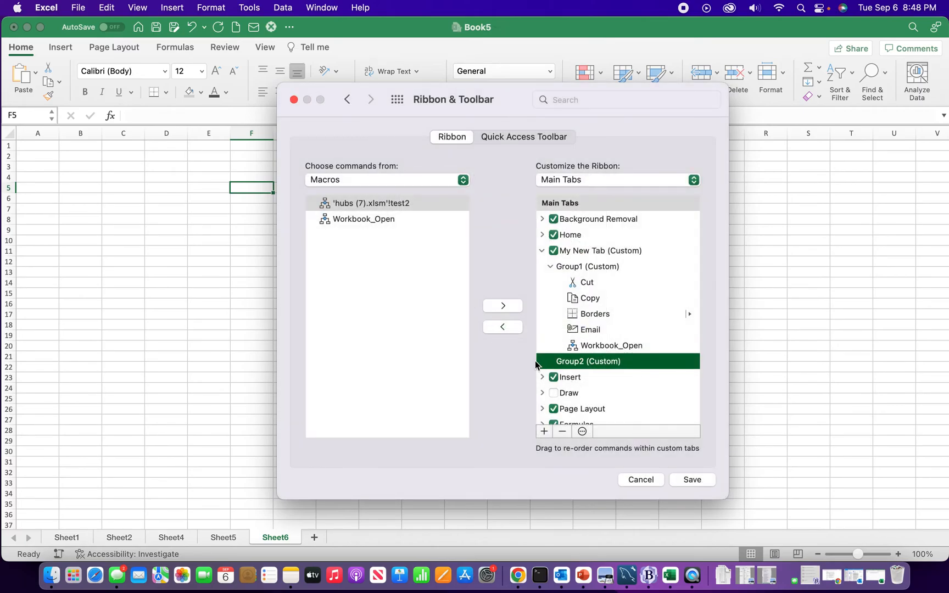
Add 3-D Options, 3-D On/Off and 3-D Color from the full set of all commands to Group2 of My New Tab.
{"action": "left_click", "coordinate": [463, 179]}
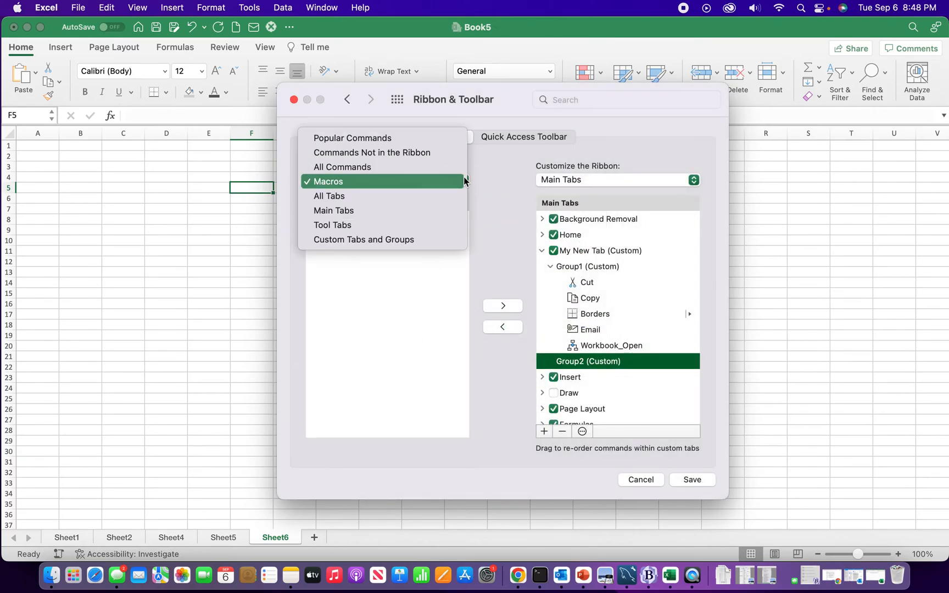
{"action": "left_click", "coordinate": [463, 177]}
{"action": "left_click", "coordinate": [461, 180]}
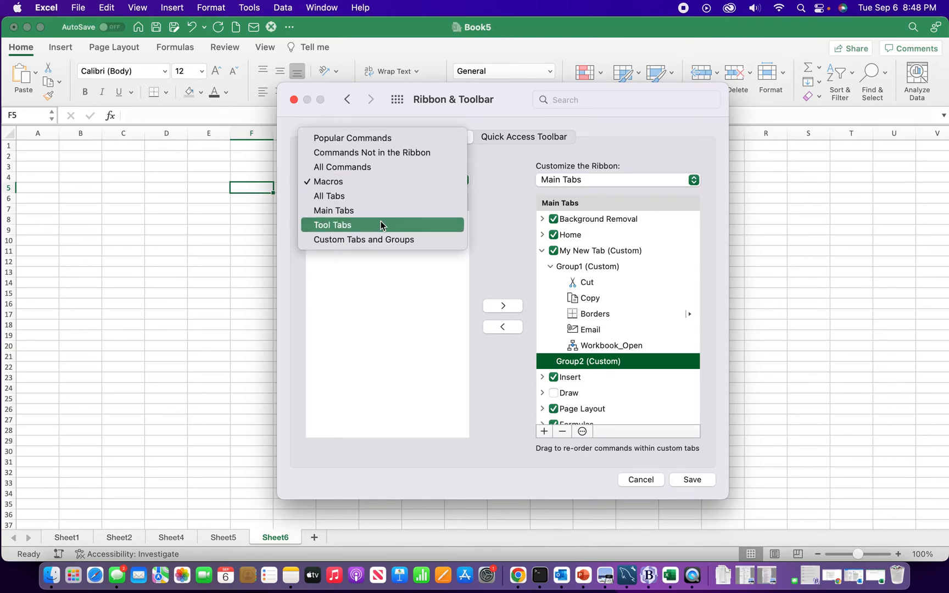
{"action": "left_click", "coordinate": [365, 168]}
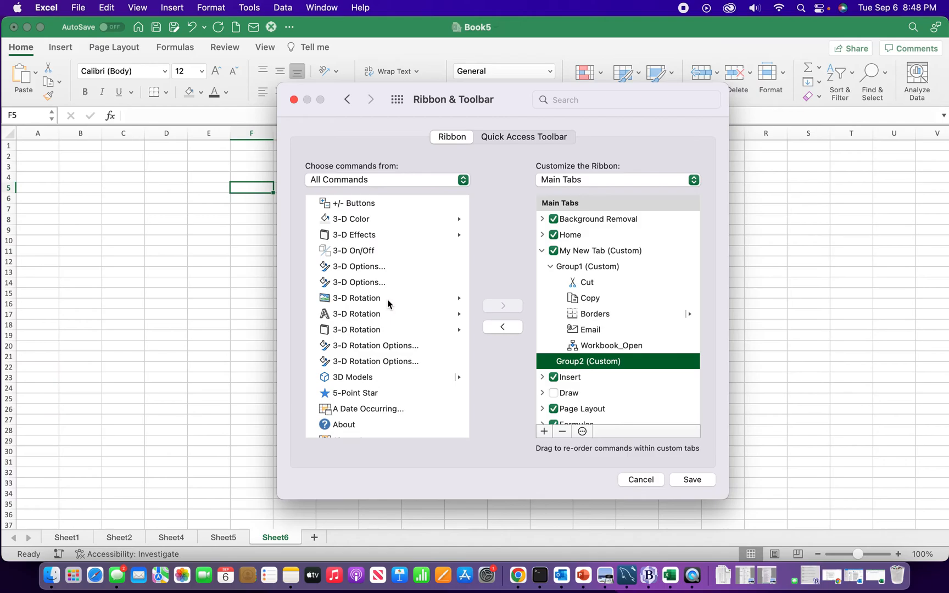
{"action": "left_click", "coordinate": [355, 284]}
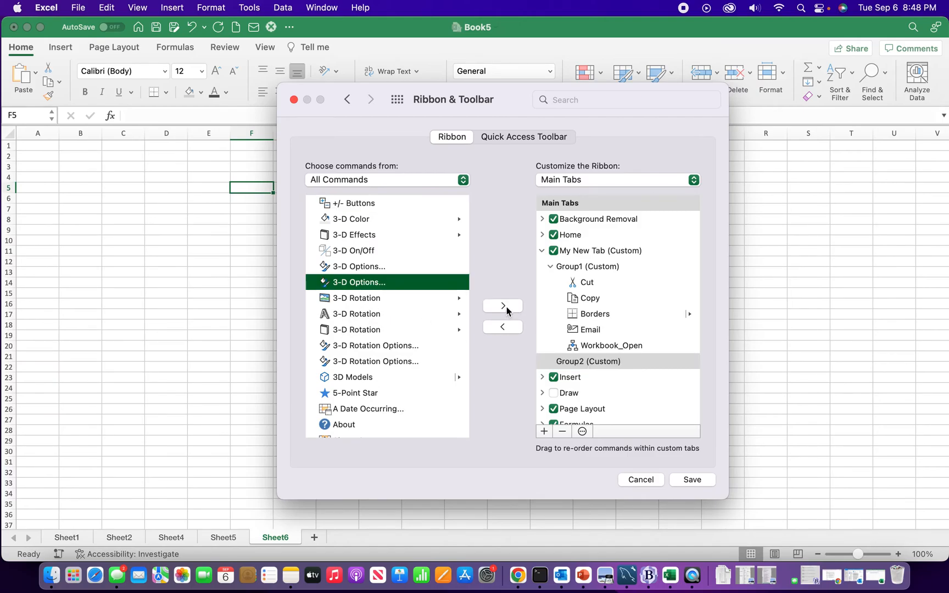
{"action": "left_click", "coordinate": [506, 306]}
{"action": "left_click", "coordinate": [368, 284]}
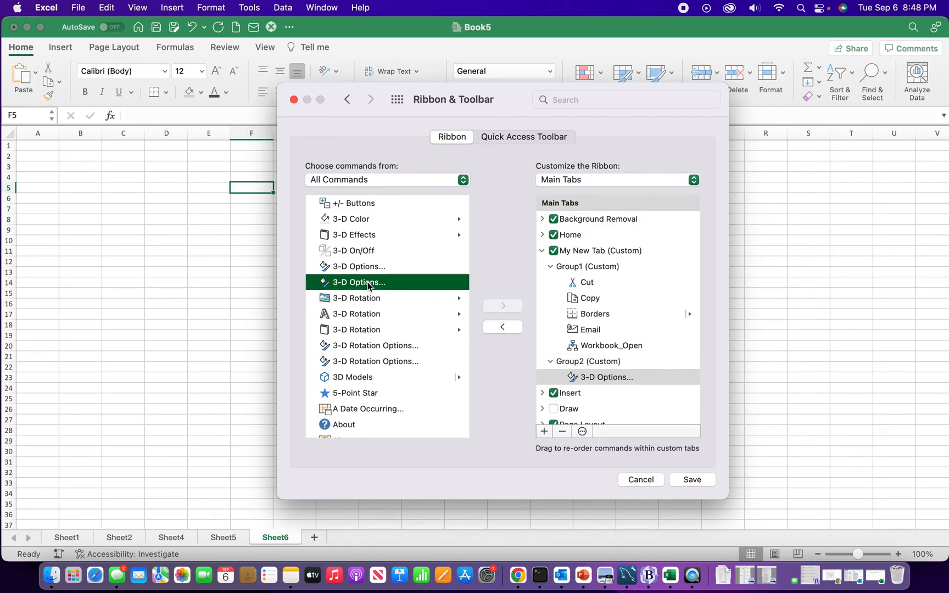
{"action": "left_click", "coordinate": [356, 253]}
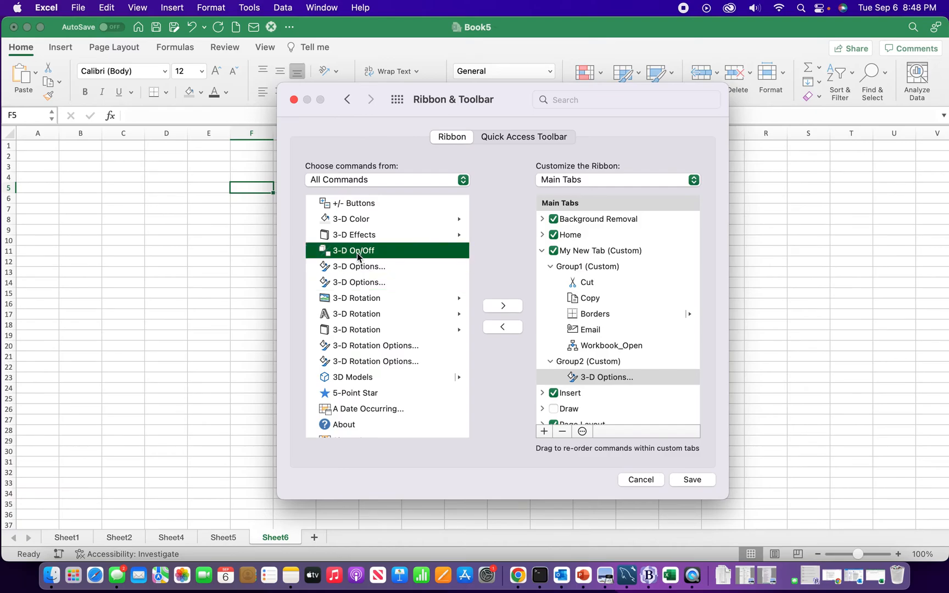
{"action": "left_click", "coordinate": [494, 305]}
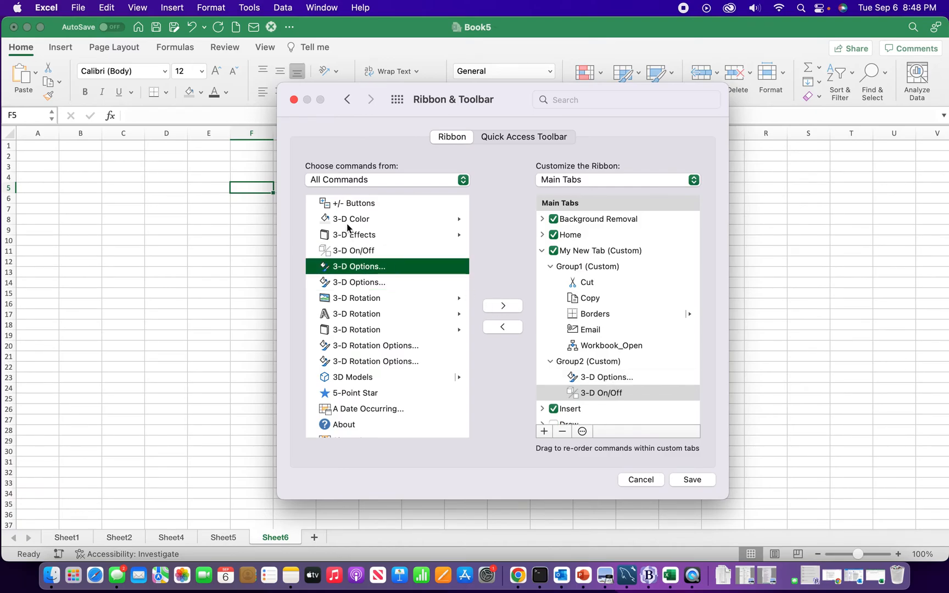
{"action": "left_click", "coordinate": [349, 218]}
{"action": "left_click", "coordinate": [503, 310]}
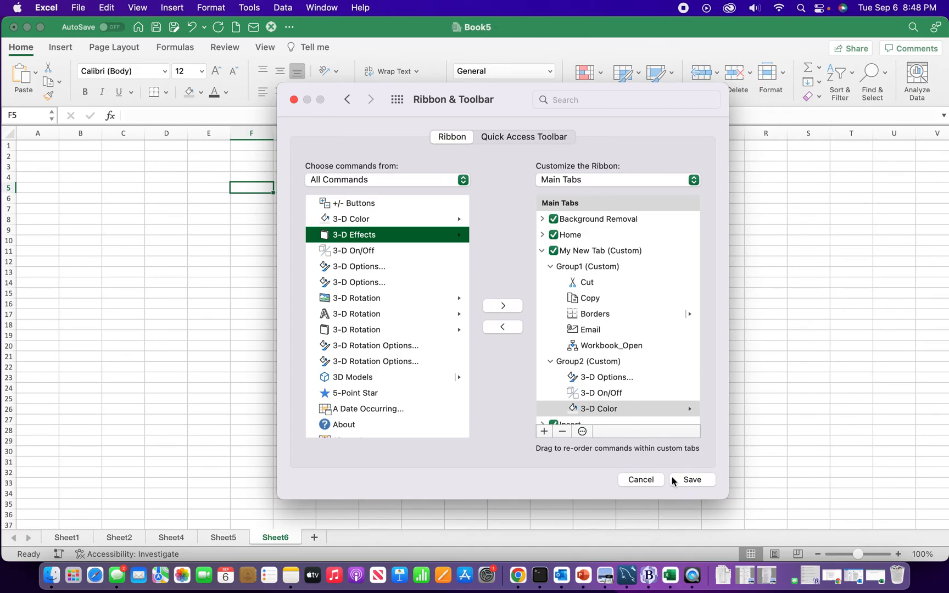
Save the ribbon customization, close the preferences and check the commands in My New Tab, including the 3-D Color options.
{"action": "left_click", "coordinate": [692, 480]}
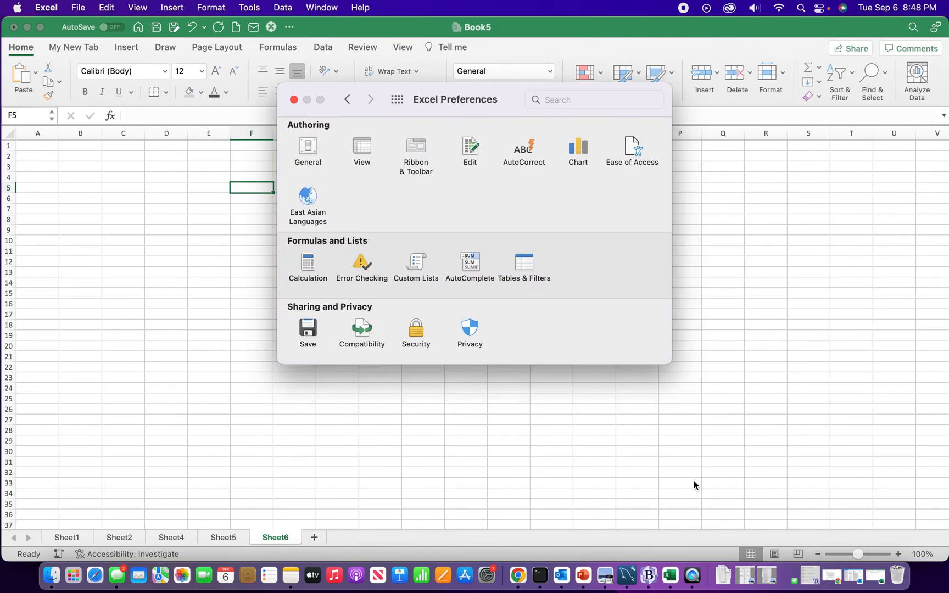
{"action": "left_click", "coordinate": [294, 99]}
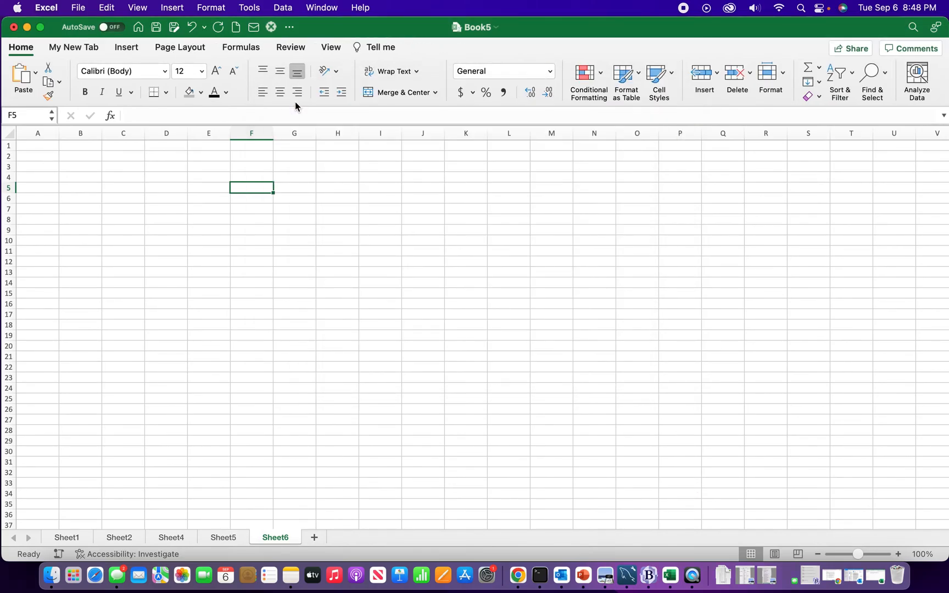
{"action": "left_click", "coordinate": [72, 50]}
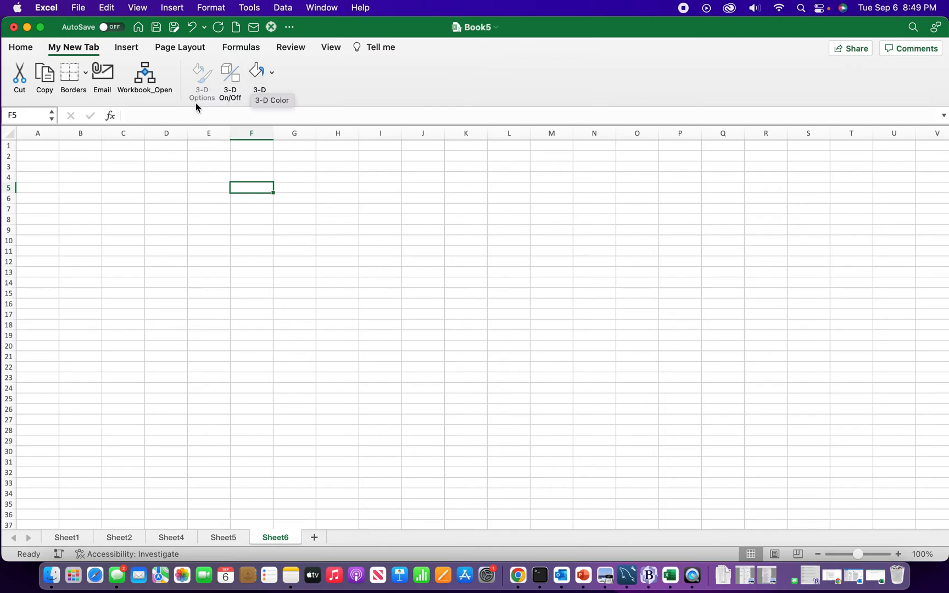
{"action": "left_click", "coordinate": [273, 81]}
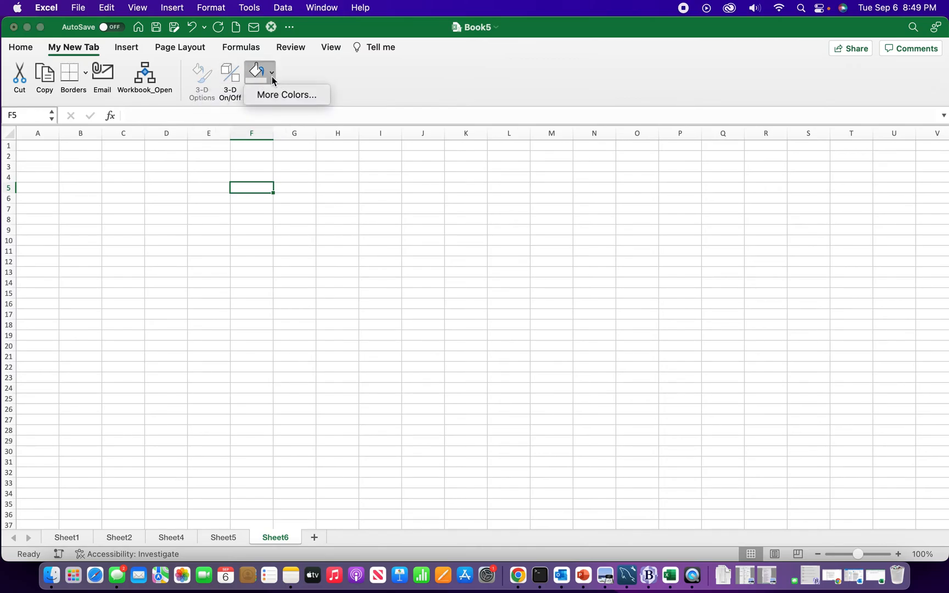
{"action": "left_click", "coordinate": [301, 76]}
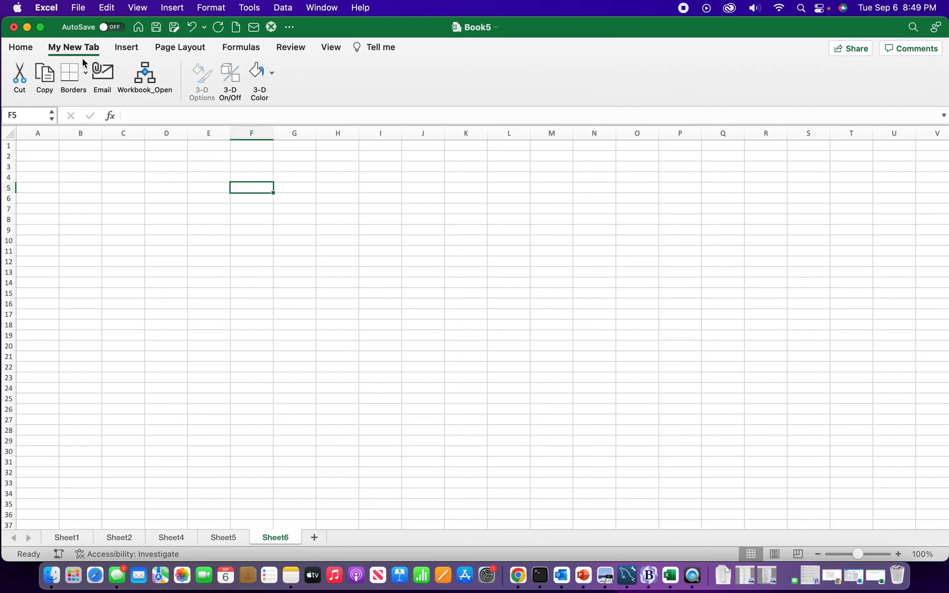
Reset all Ribbon and Quick Access Toolbar customizations, confirm their deletion and close the preferences.
{"action": "left_click", "coordinate": [46, 8]}
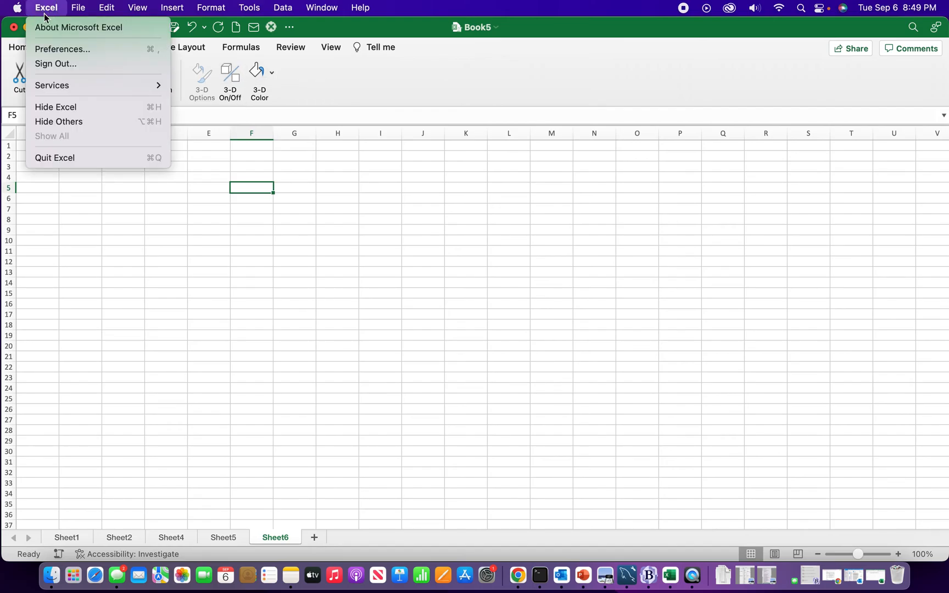
{"action": "left_click", "coordinate": [56, 49]}
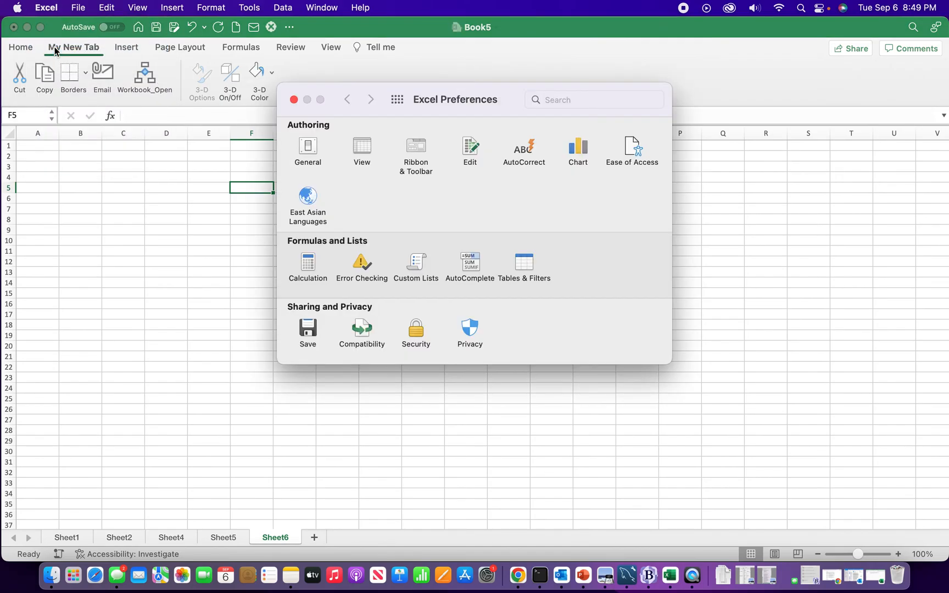
{"action": "left_click", "coordinate": [415, 147]}
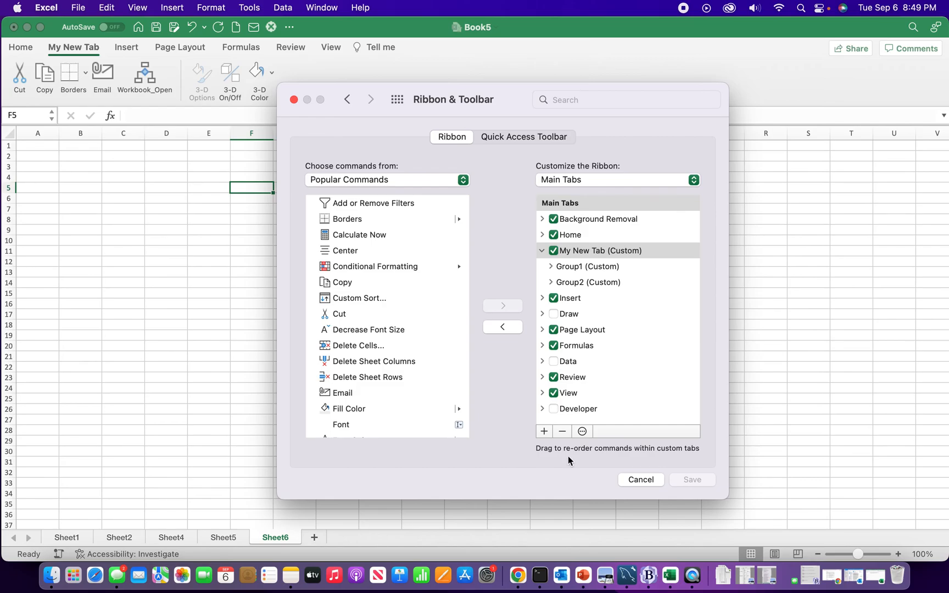
{"action": "left_click", "coordinate": [582, 432]}
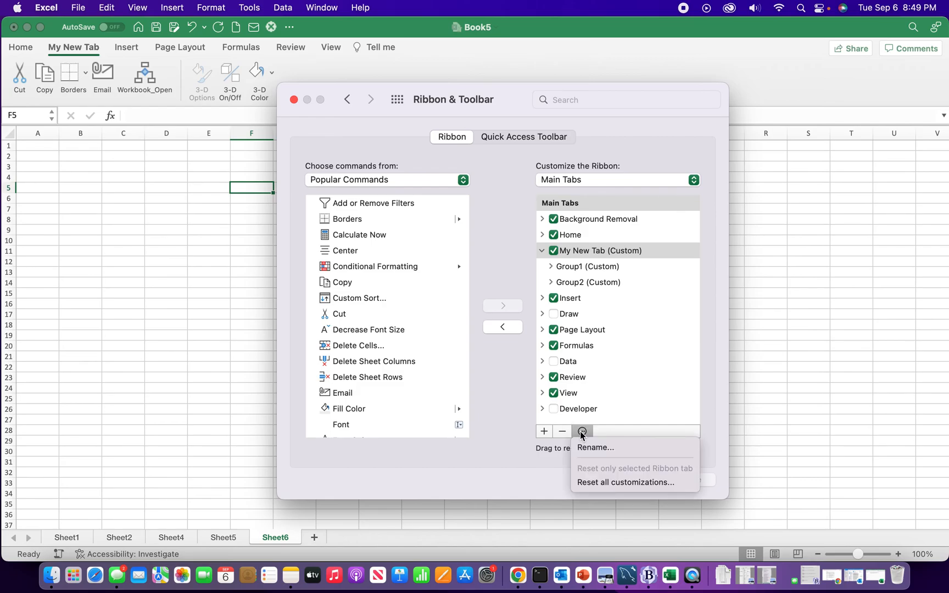
{"action": "left_click", "coordinate": [639, 483]}
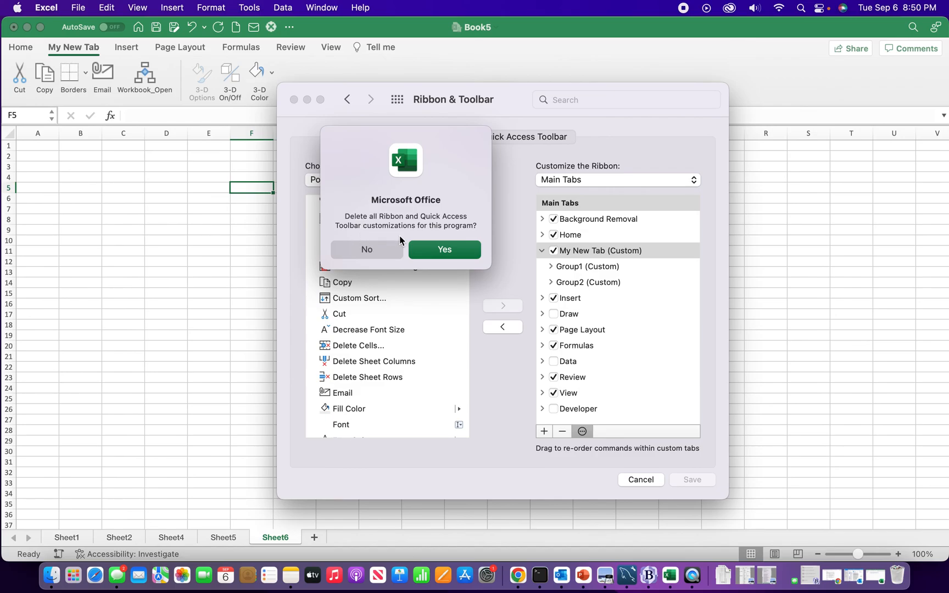
{"action": "left_click", "coordinate": [446, 250]}
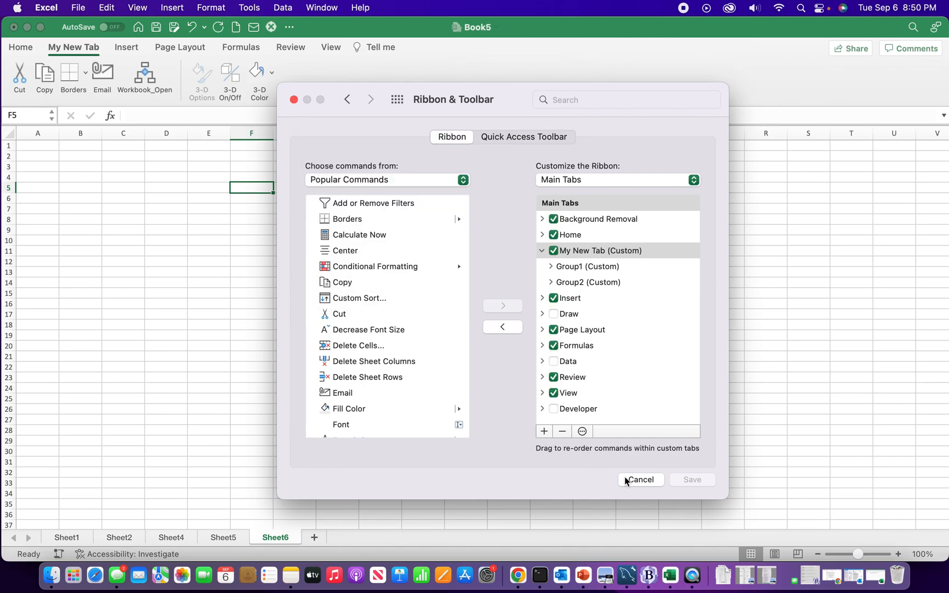
{"action": "left_click", "coordinate": [294, 99]}
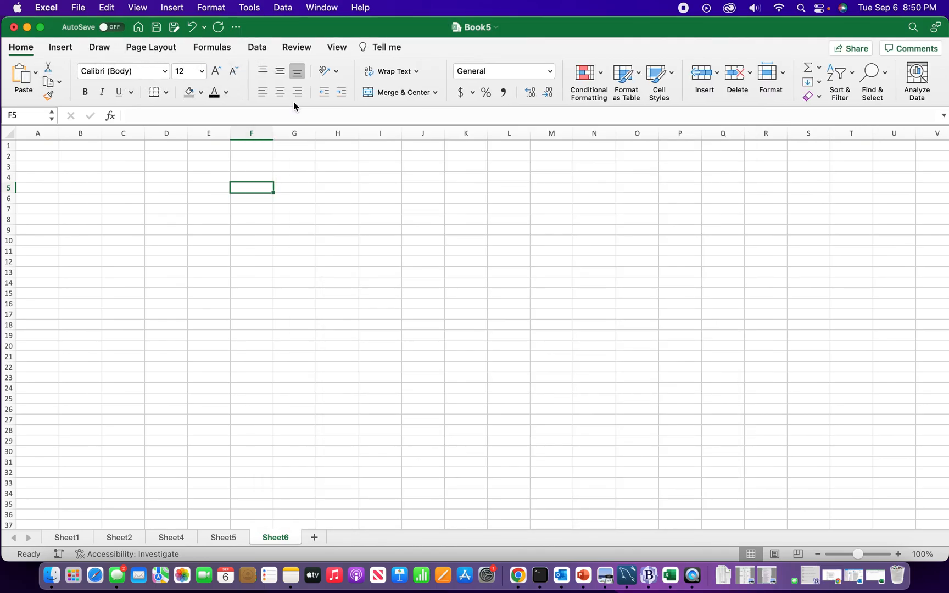